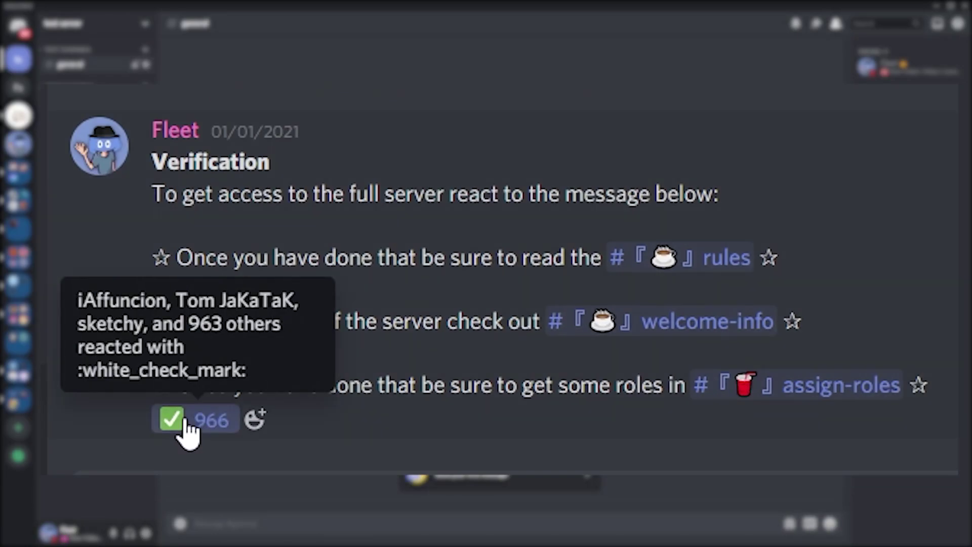
React with ✅ to the Verification message, bringing its count to 967.
left_click(184, 420)
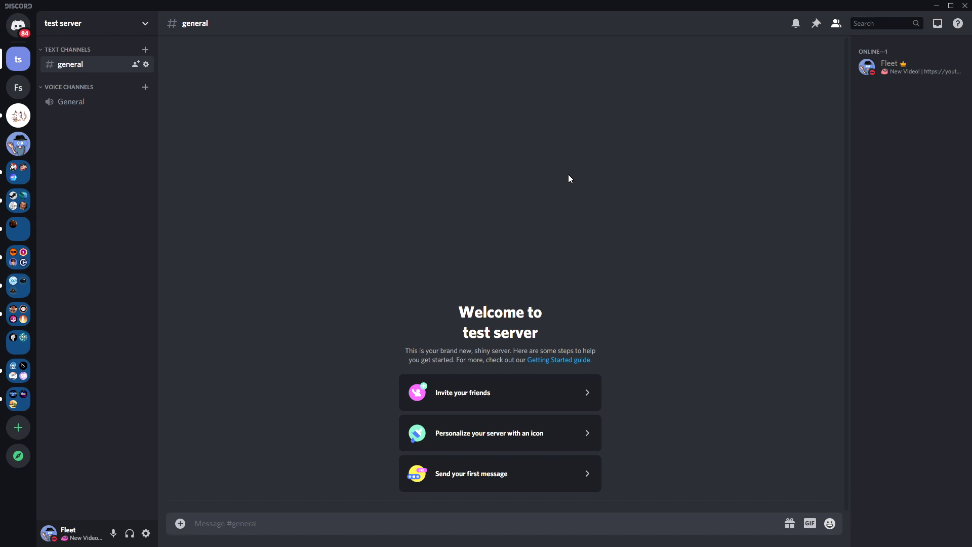
Invite Server Captcha Bot from its top.gg listing to reach Discord's authorization page.
key("alt+Tab")
left_click_drag(227, 111, 427, 103)
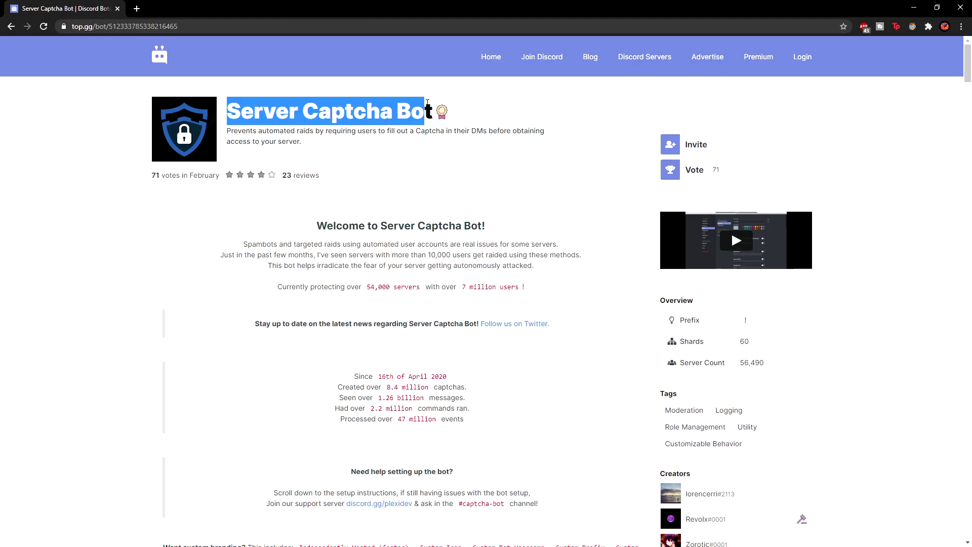
left_click(535, 96)
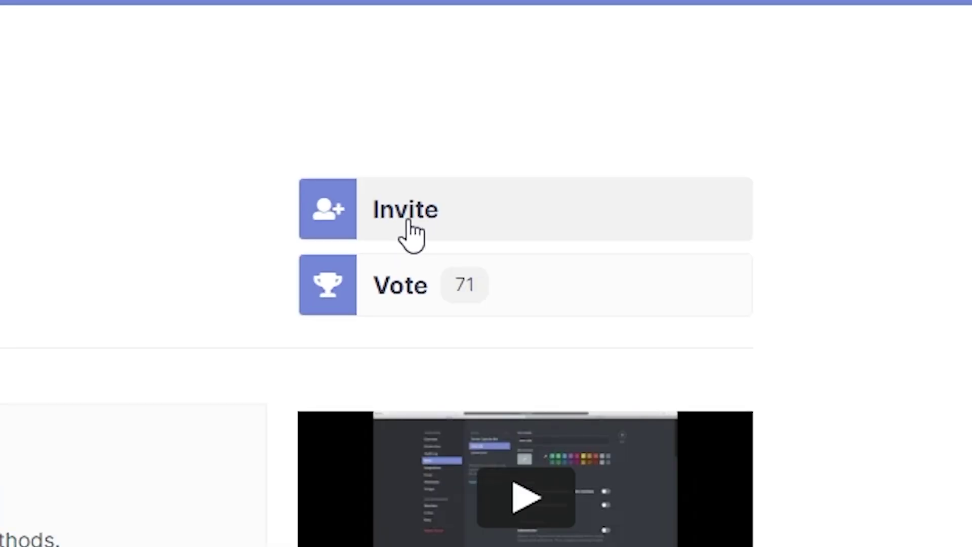
left_click(694, 154)
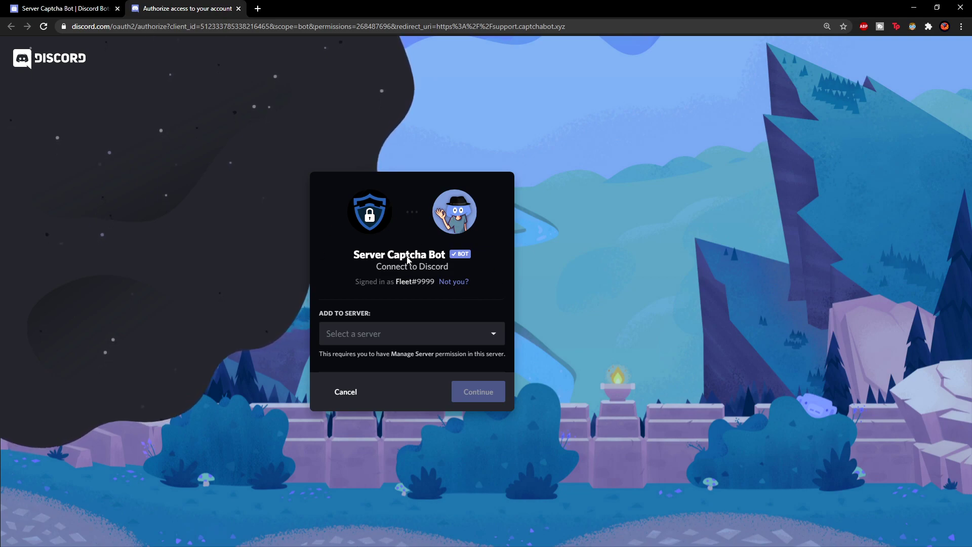
Add Server Captcha Bot to 'test server', authorize its requested permissions and pass the hCaptcha check.
left_click(385, 339)
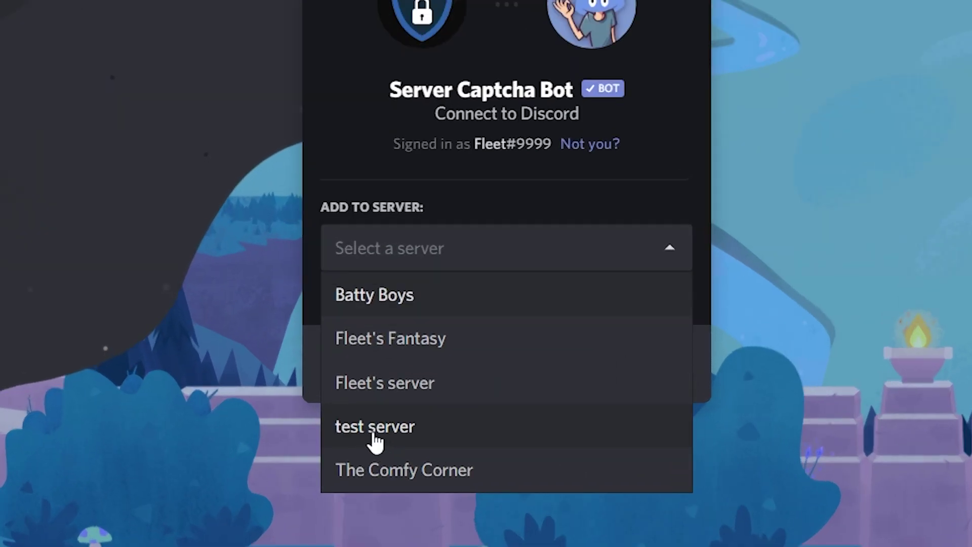
left_click(445, 438)
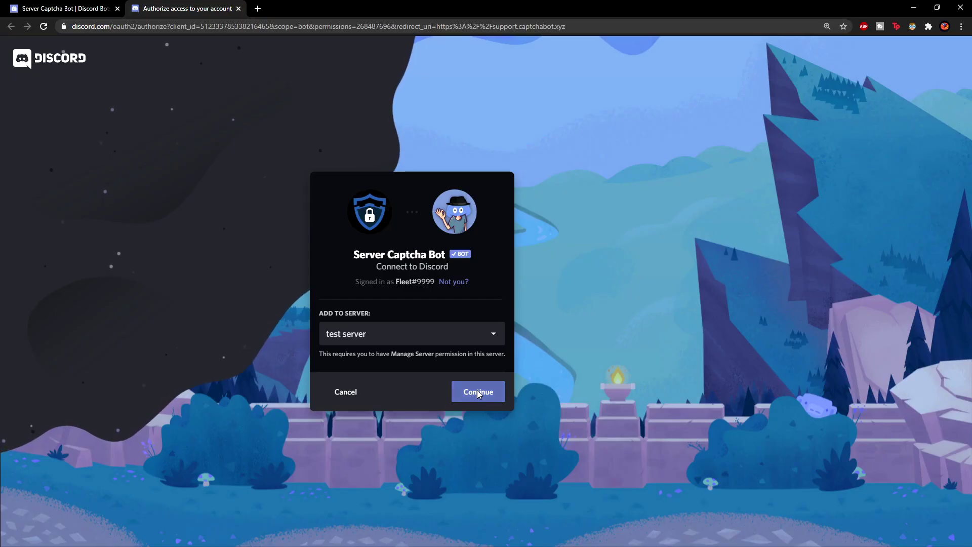
left_click(478, 392)
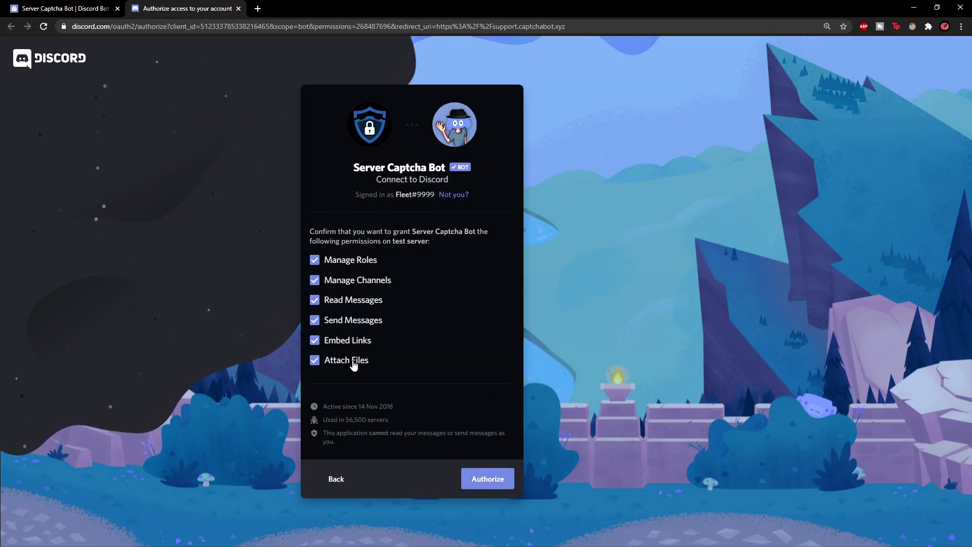
left_click(495, 485)
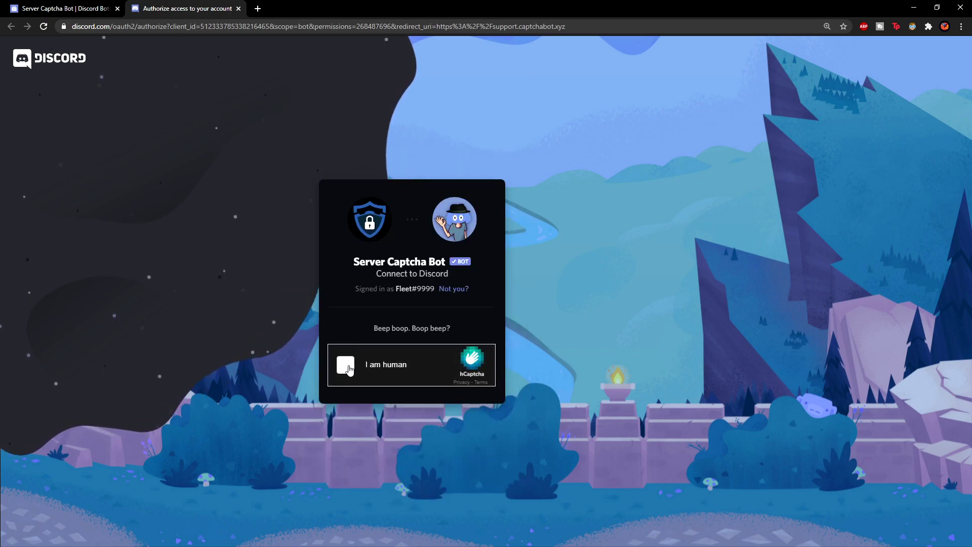
left_click(349, 365)
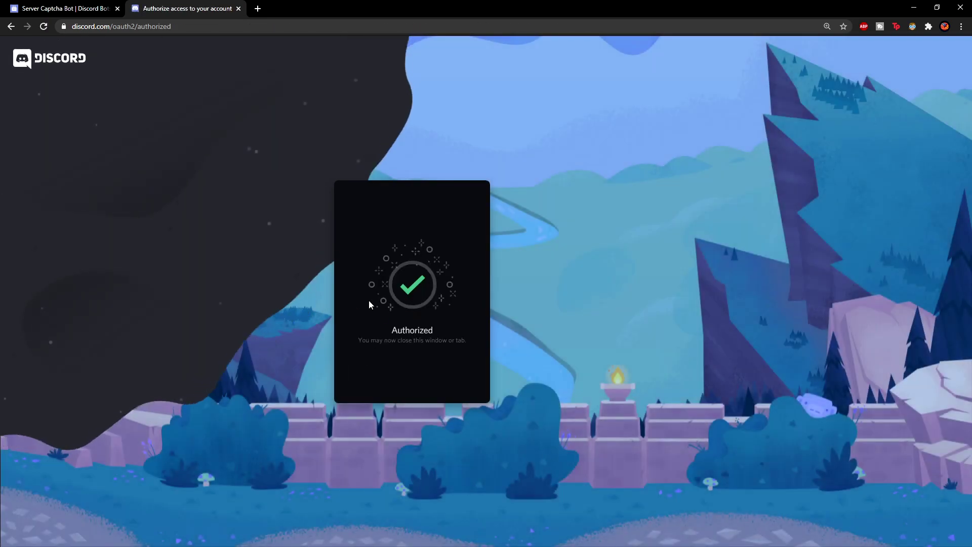
left_click(914, 7)
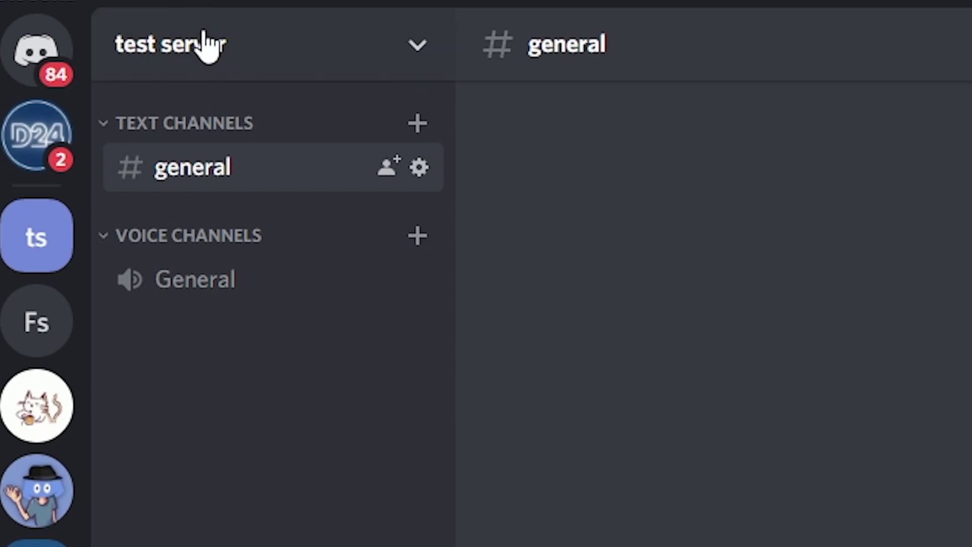
In test server's Roles settings, create a role named 'members', pick a colour and save.
left_click(405, 73)
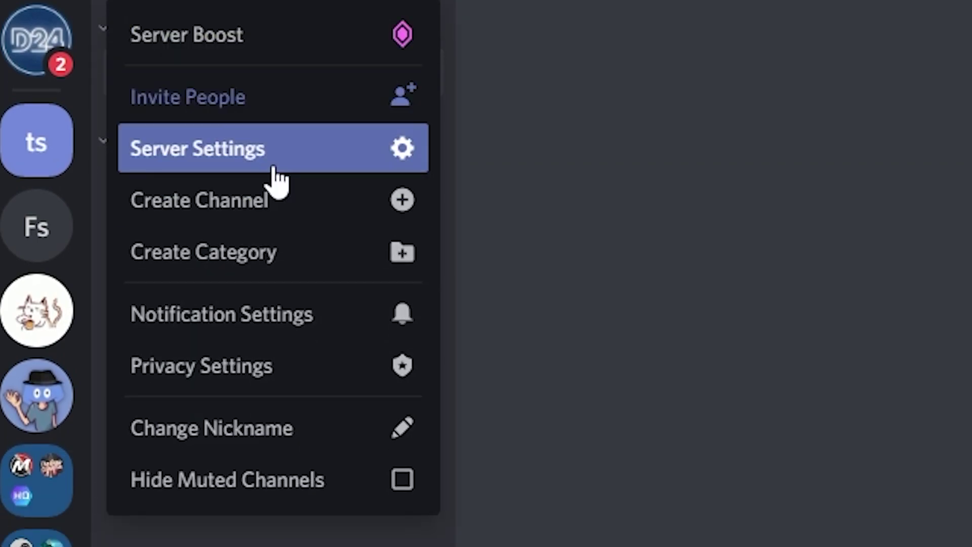
left_click(276, 161)
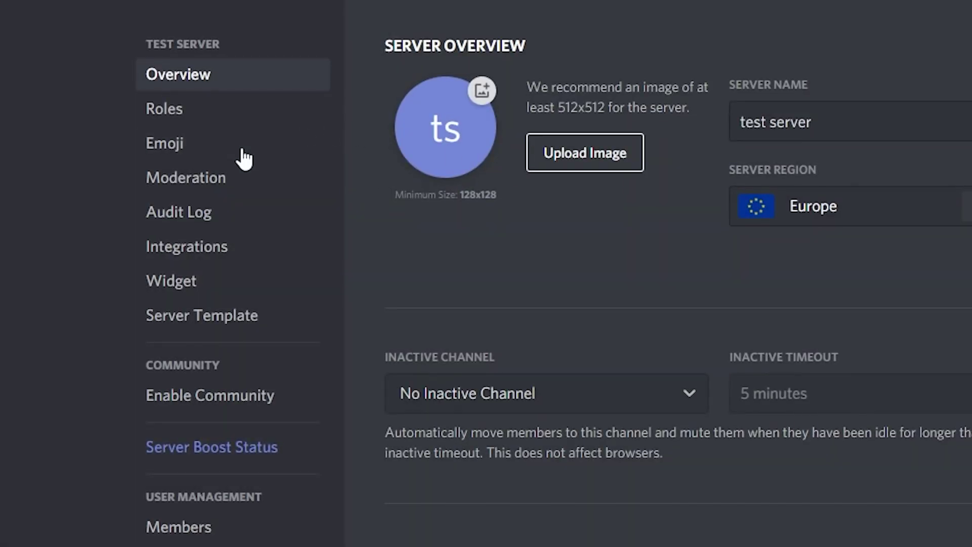
left_click(232, 114)
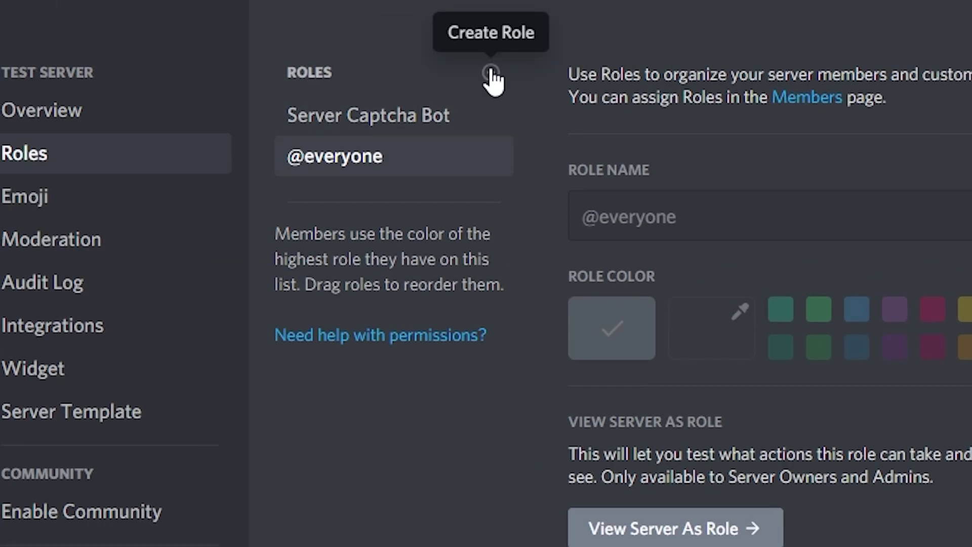
left_click(492, 75)
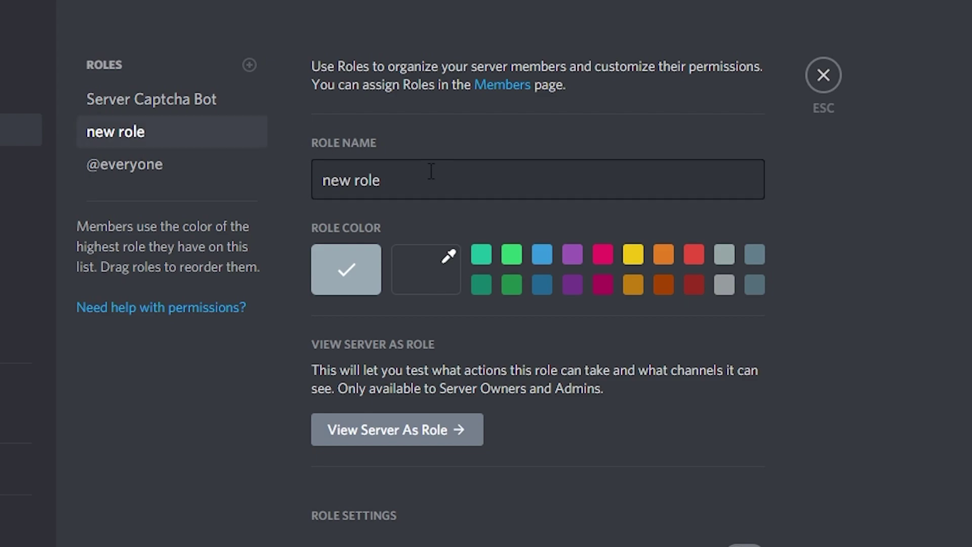
left_click_drag(431, 171, 292, 175)
key("BackSpace")
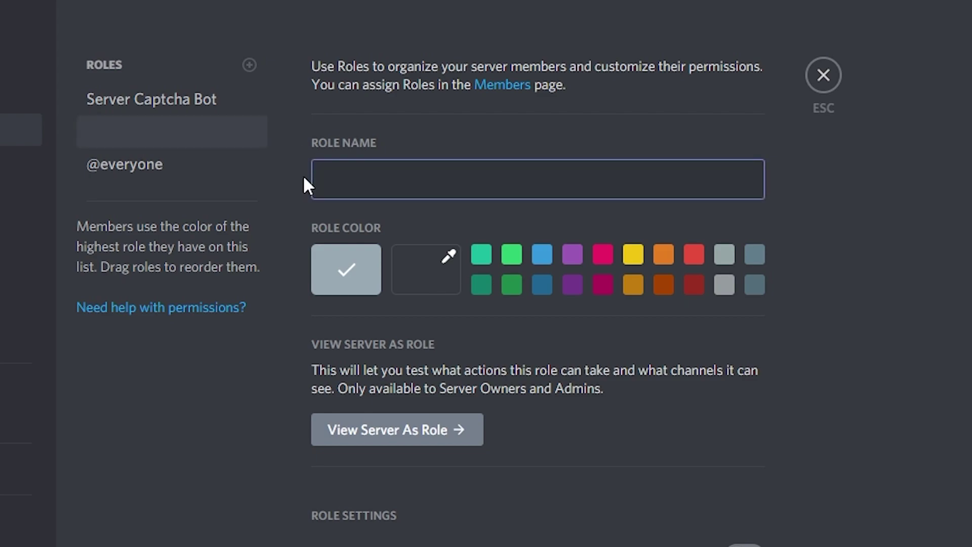
type("members")
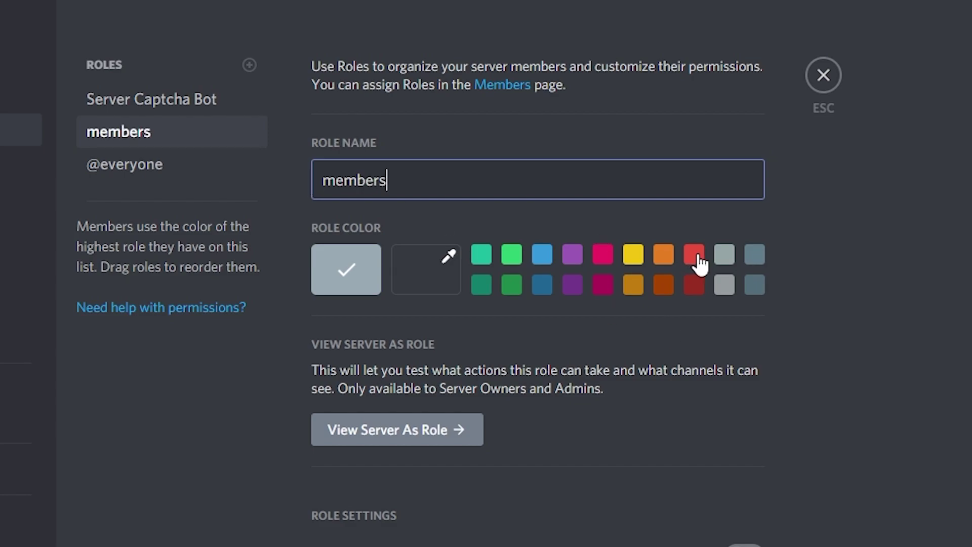
left_click(542, 254)
scroll(365, 143, "down", 5)
scroll(426, 116, "down", 3)
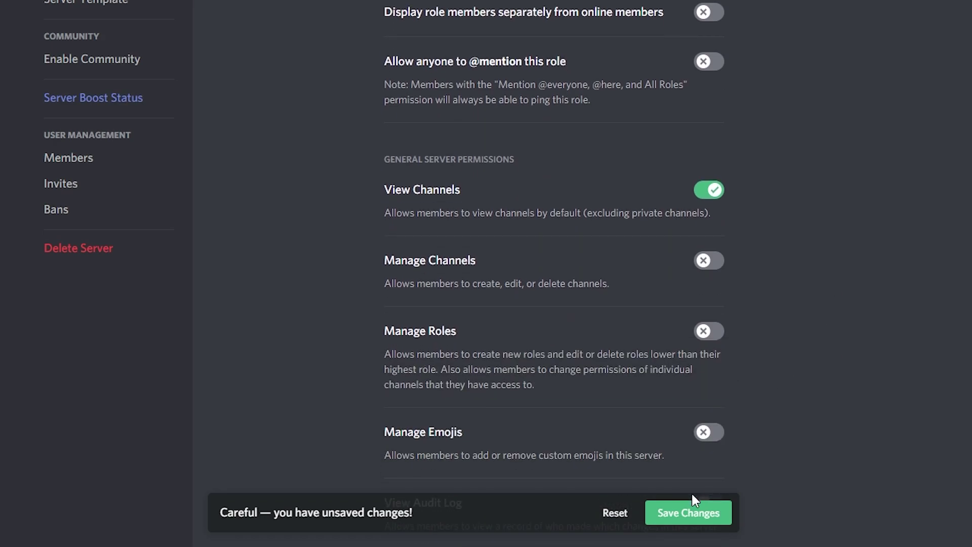
left_click(702, 516)
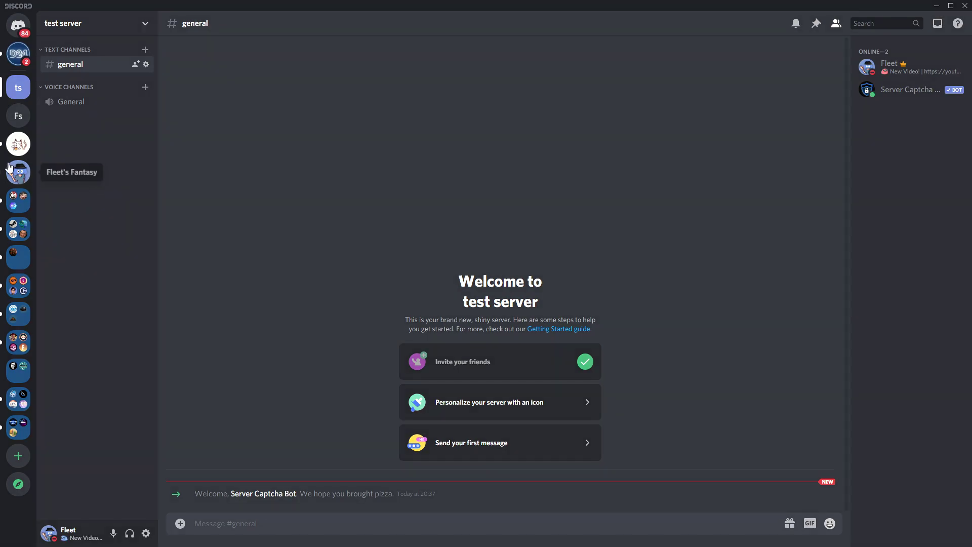
Create a new category named 'verification' in test server.
right_click(56, 158)
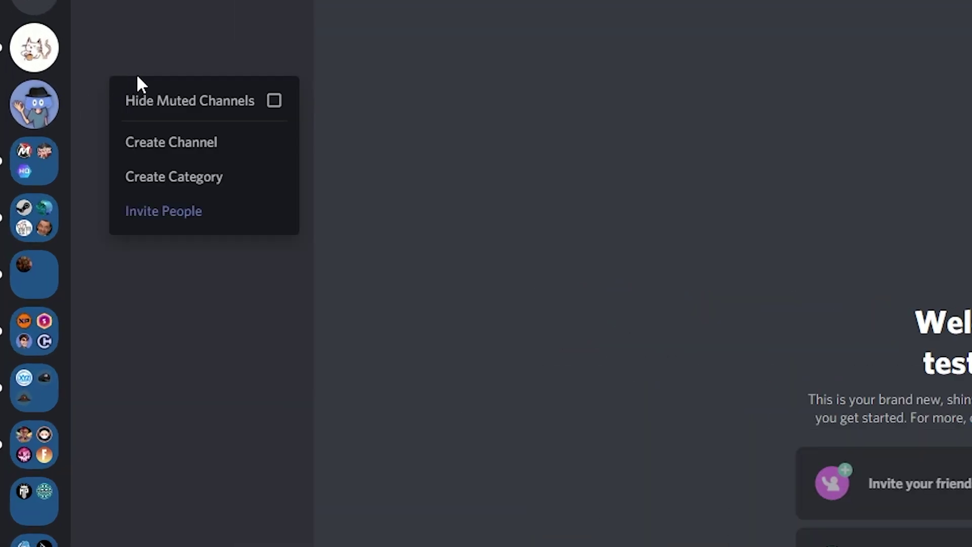
left_click(208, 188)
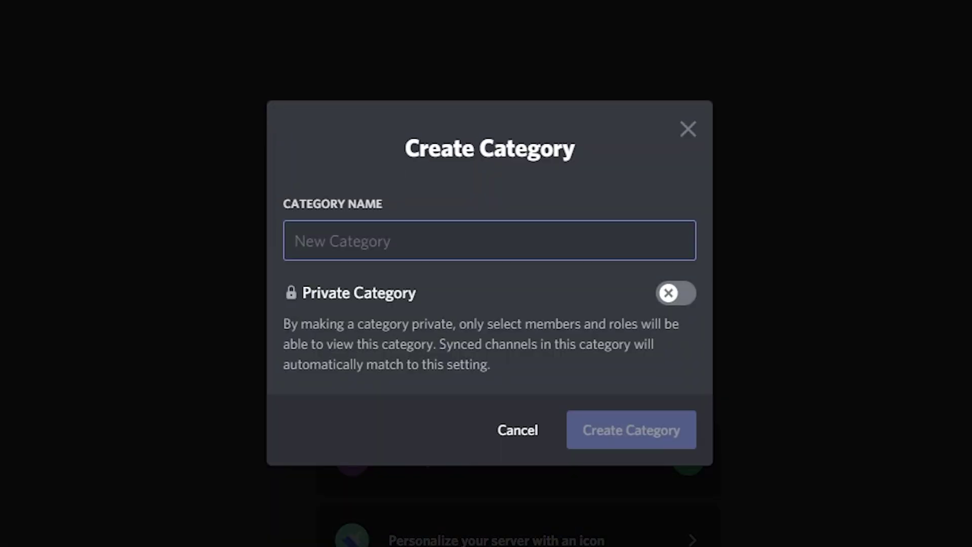
type("verificatoin")
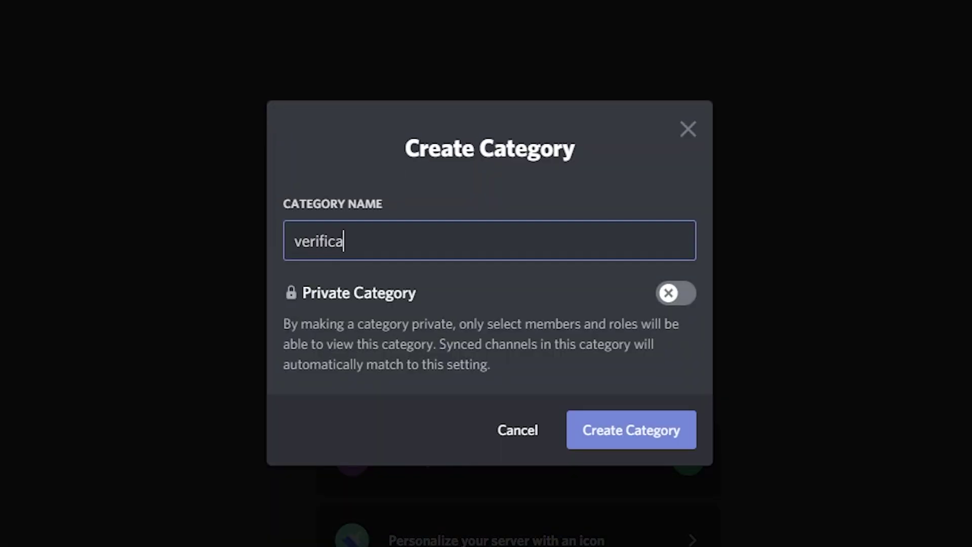
key("BackSpace")
key("BackSpace")
key("BackSpace")
type("ion")
key("Return")
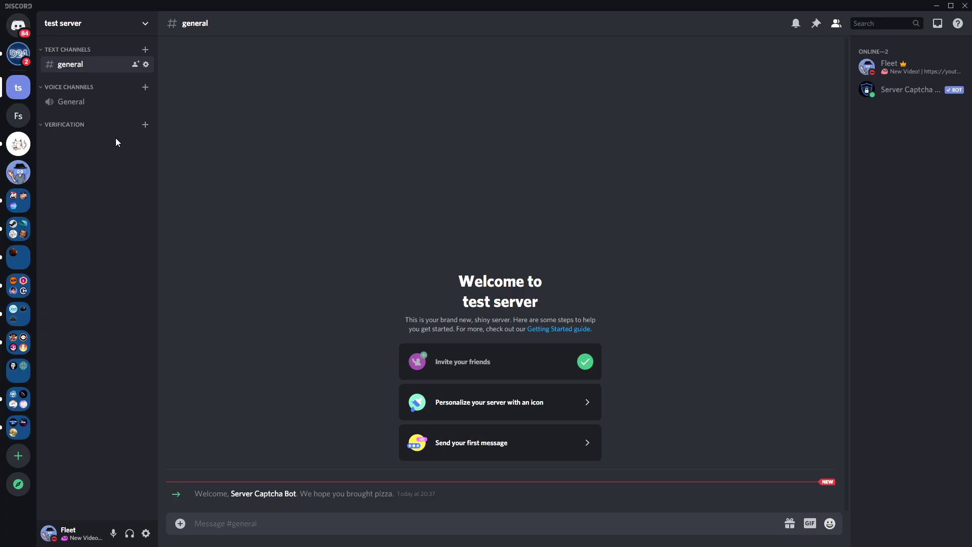
Add a text channel named 'verify' inside the verification category.
left_click(146, 127)
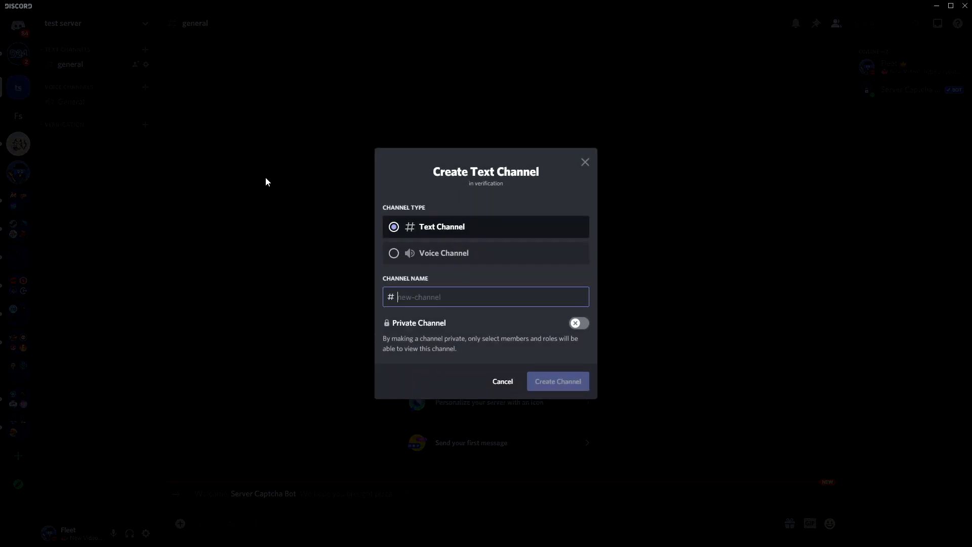
type("verify")
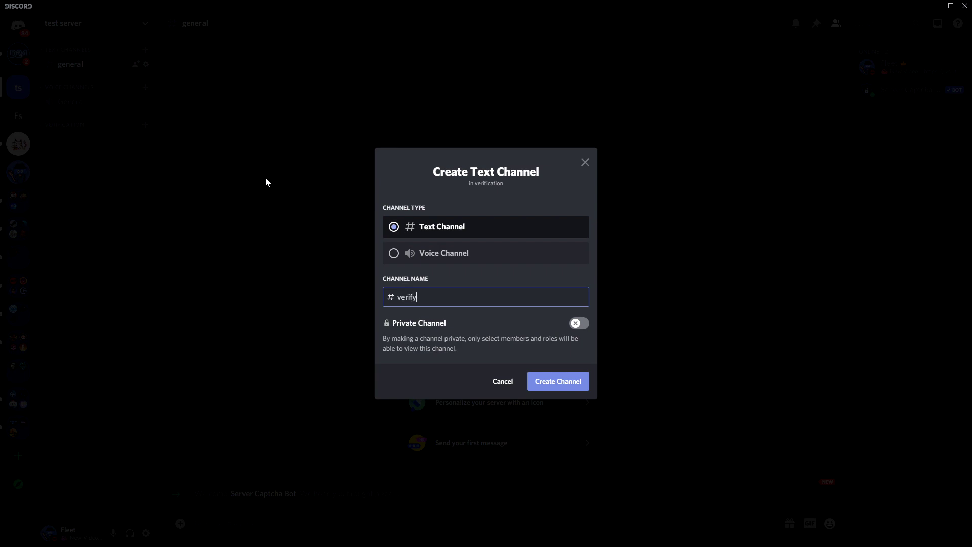
key("Return")
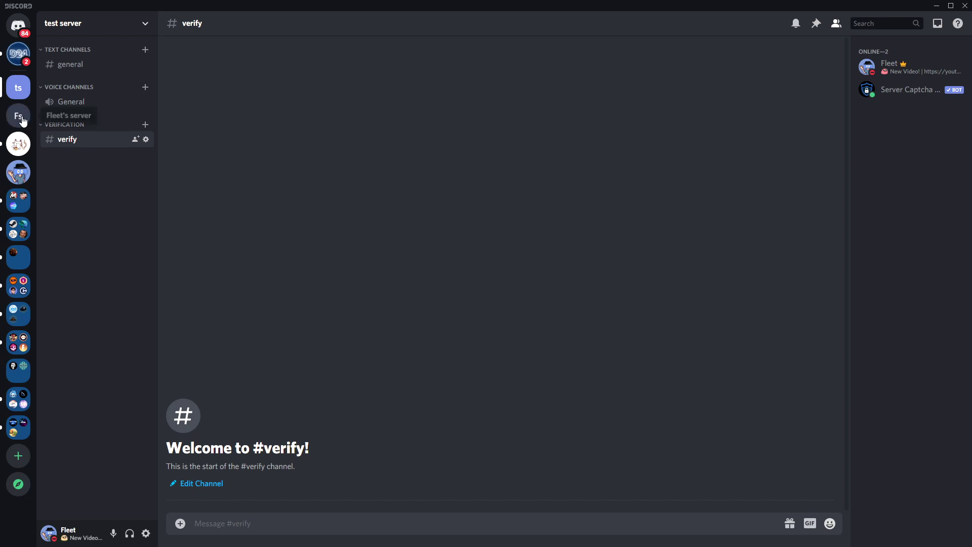
Open the Permissions settings of the #verify channel.
right_click(73, 142)
mouse_move(145, 196)
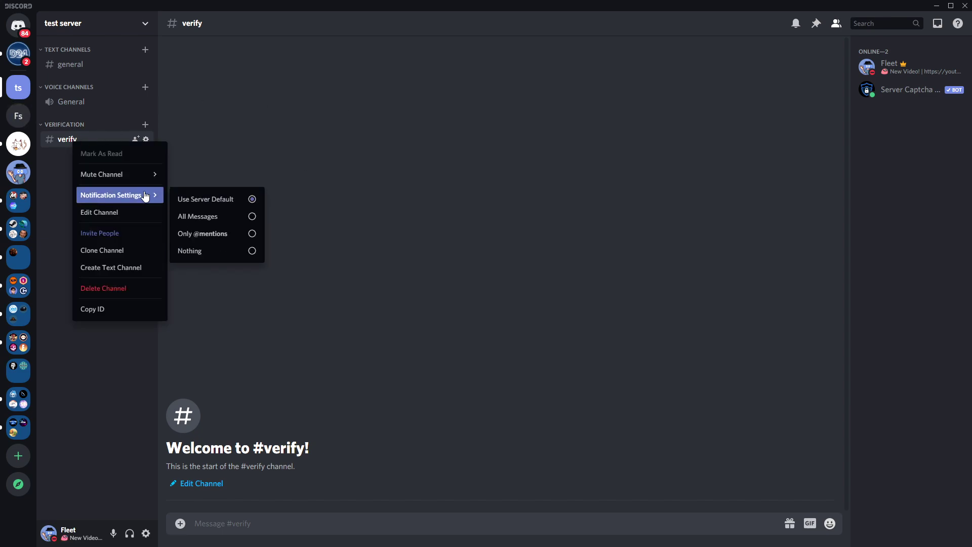
left_click(113, 215)
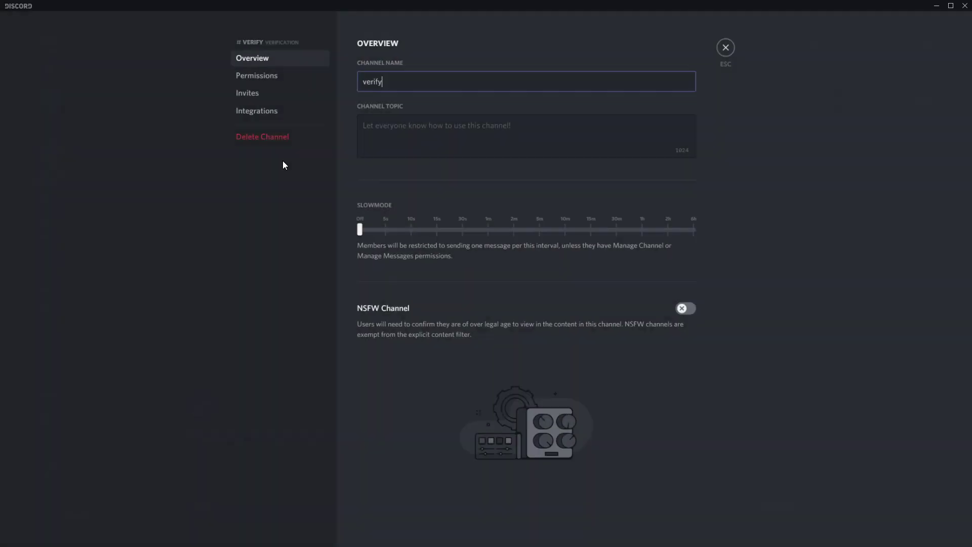
left_click(276, 79)
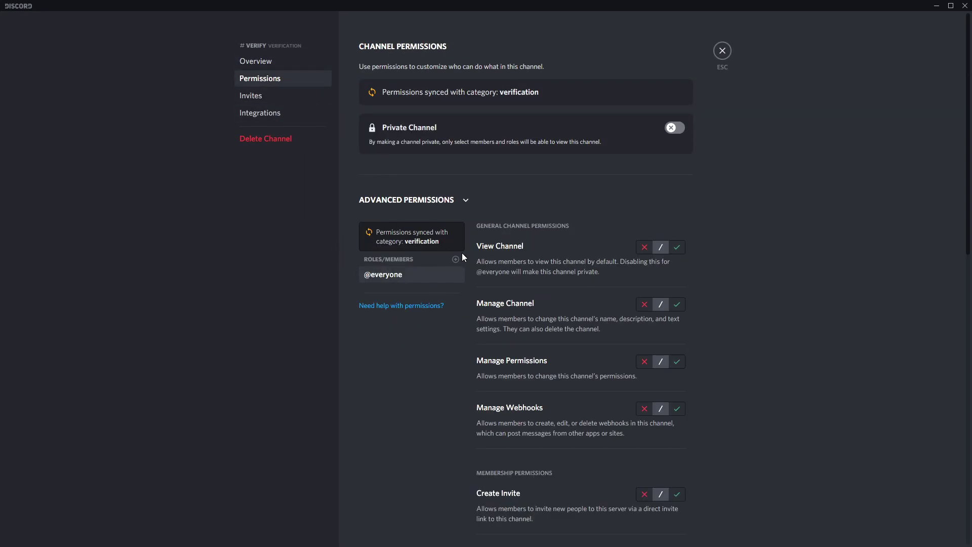
scroll(544, 255, "down", 8)
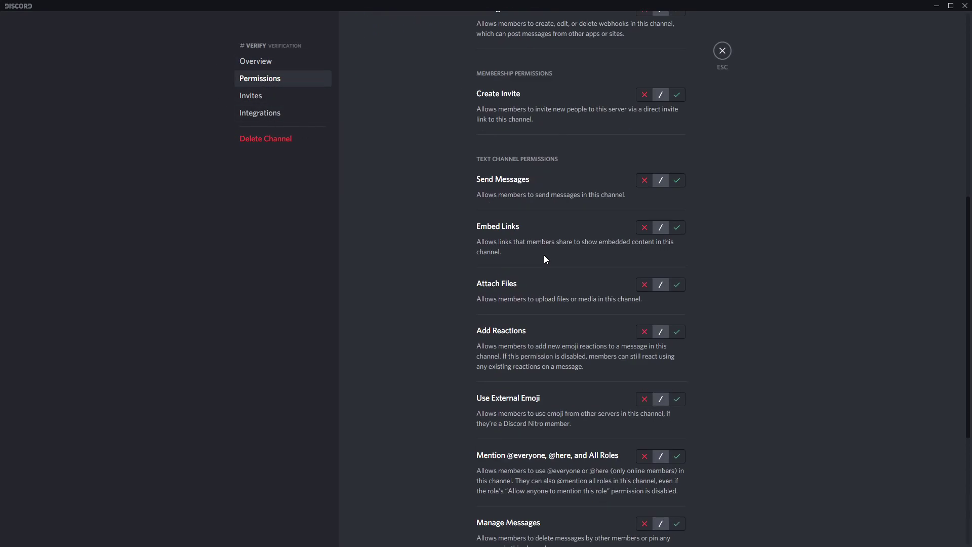
scroll(562, 268, "up", 6)
scroll(565, 264, "up", 3)
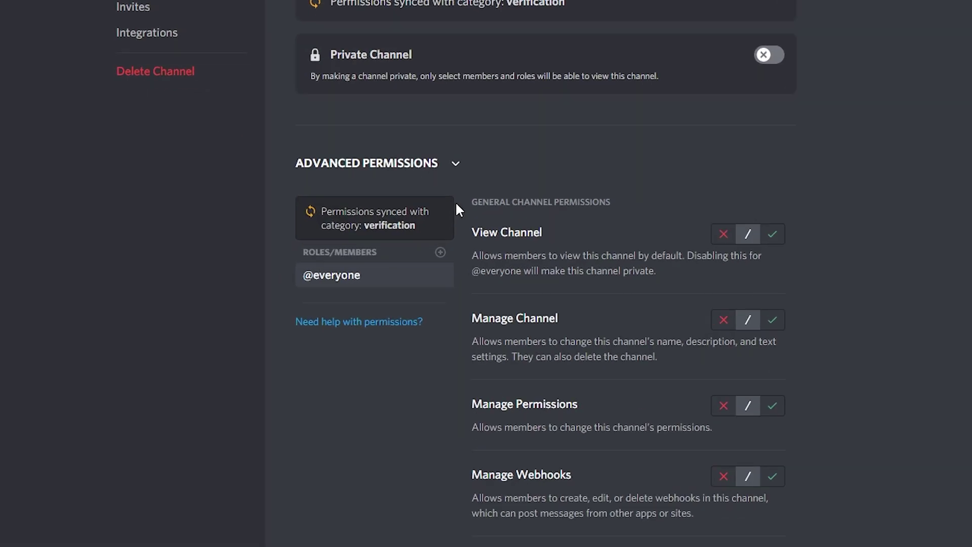
Add the members role to #verify with View Channel denied, then save and close.
left_click(440, 252)
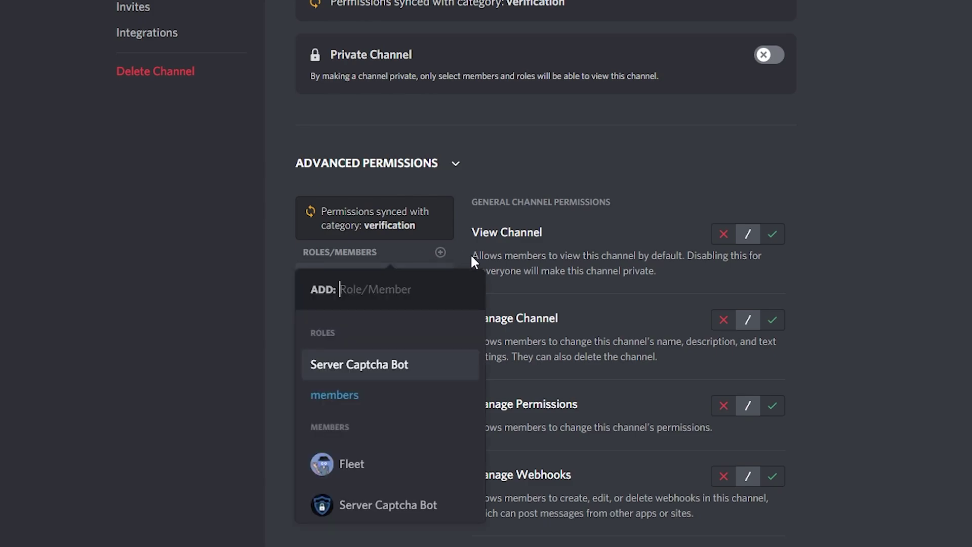
left_click(360, 395)
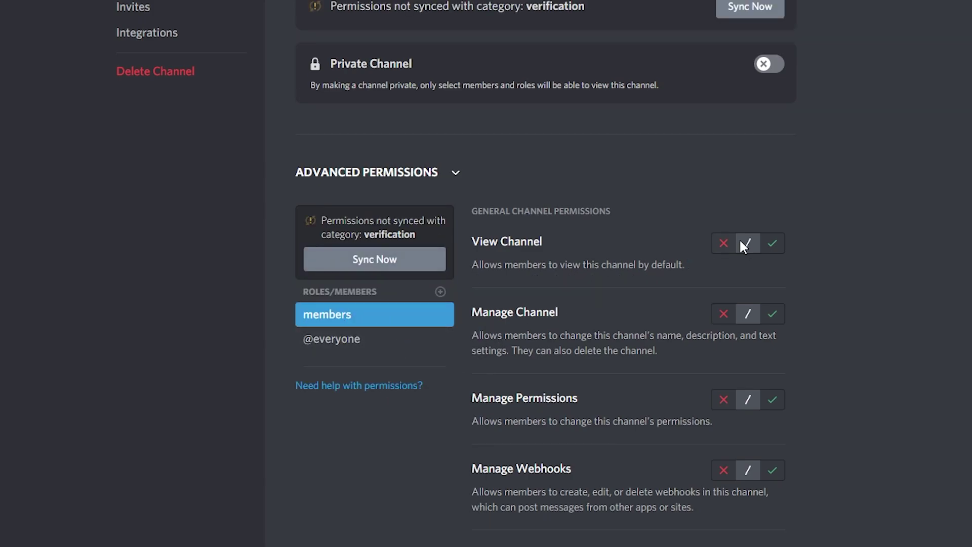
left_click(722, 245)
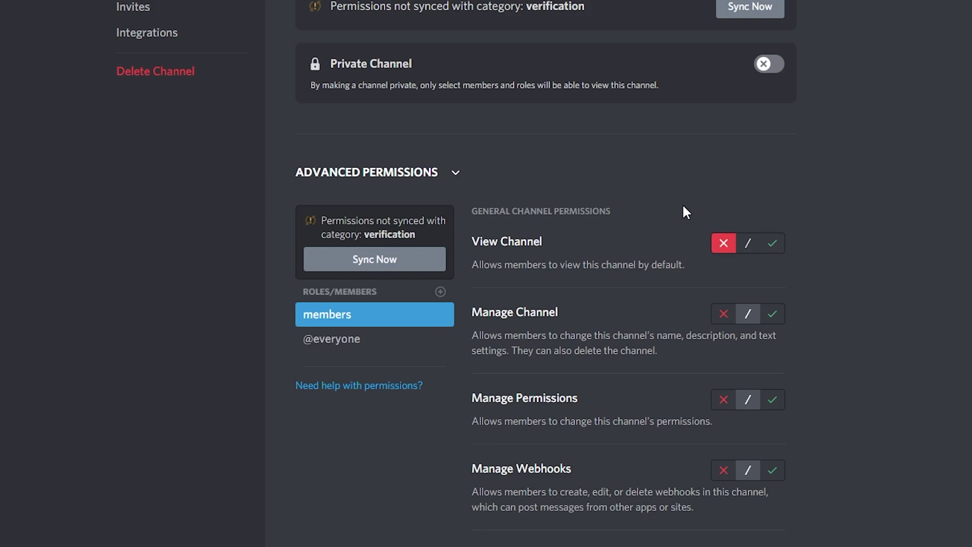
left_click(367, 343)
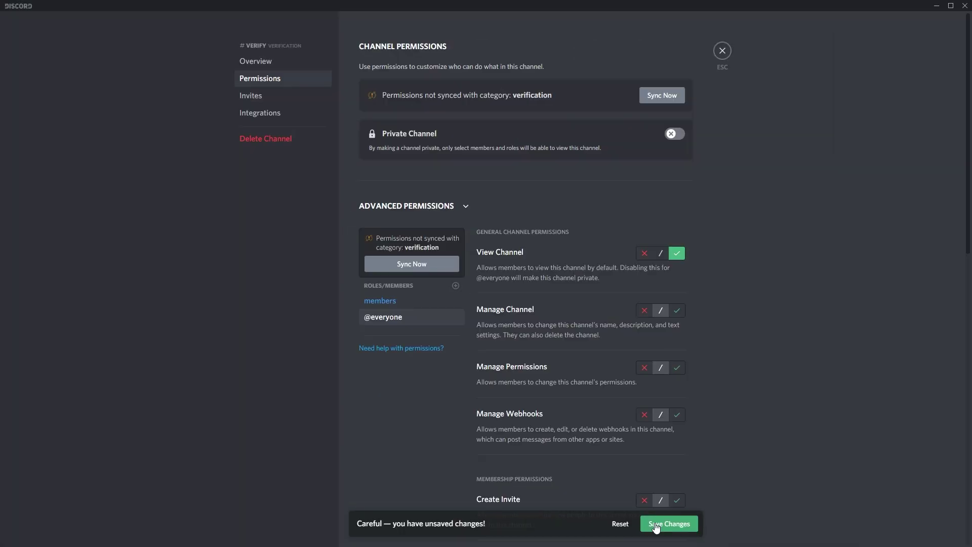
left_click(655, 525)
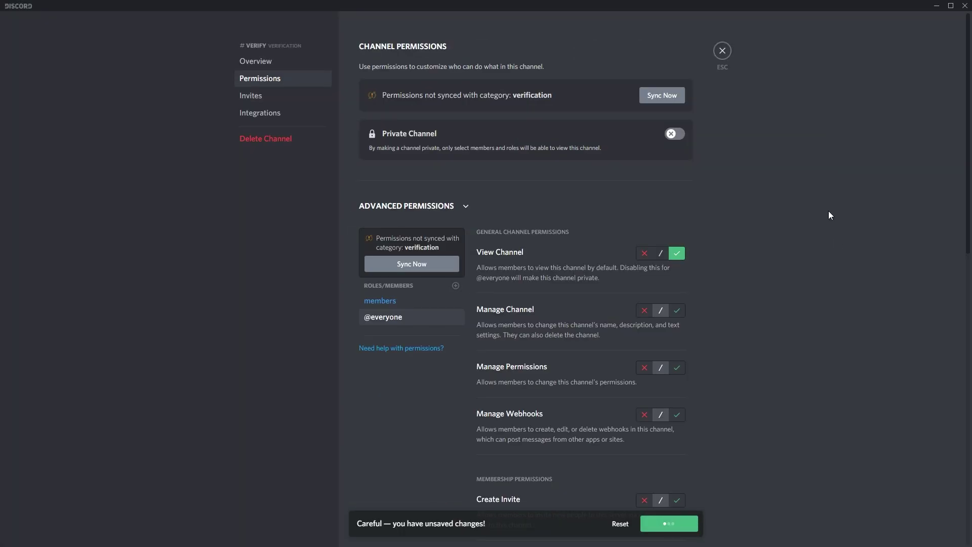
left_click(723, 52)
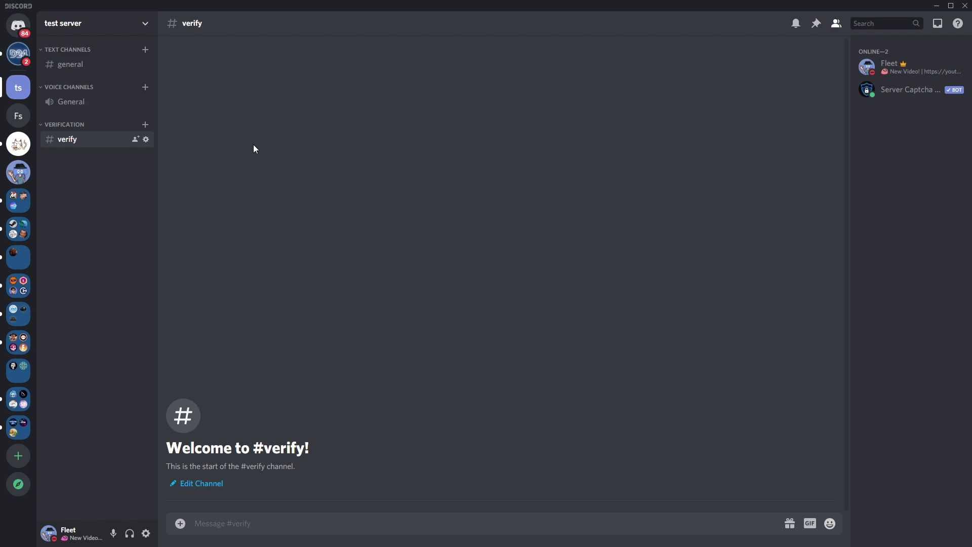
right_click(86, 67)
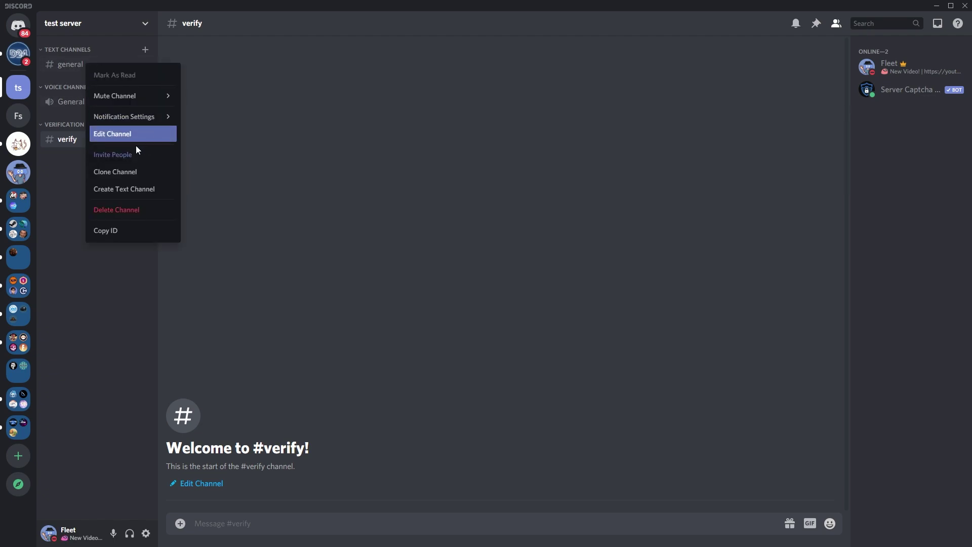
left_click(113, 132)
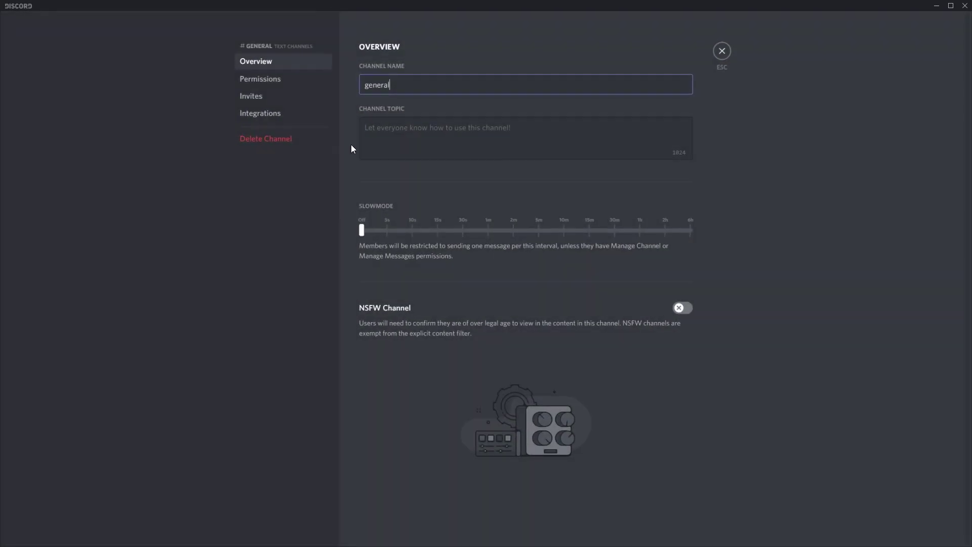
left_click(296, 80)
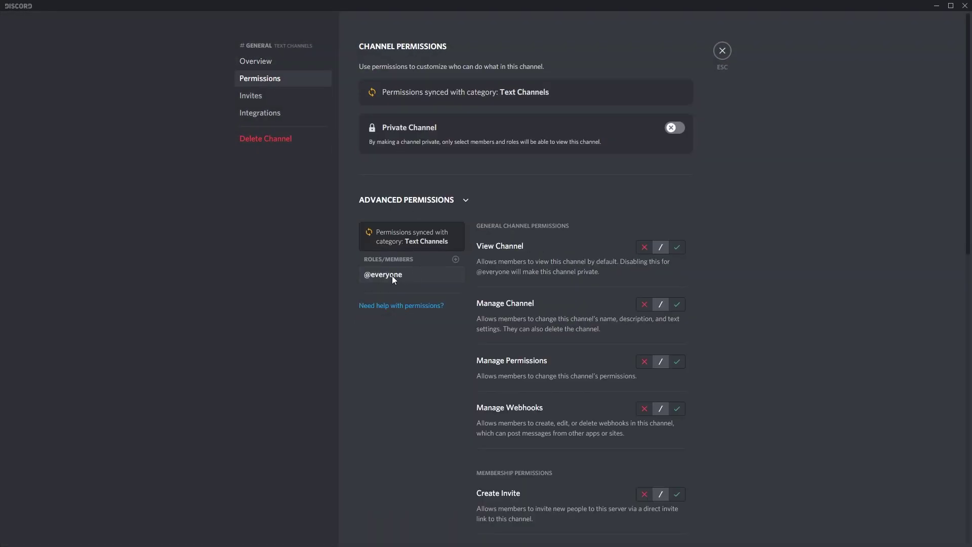
left_click(644, 247)
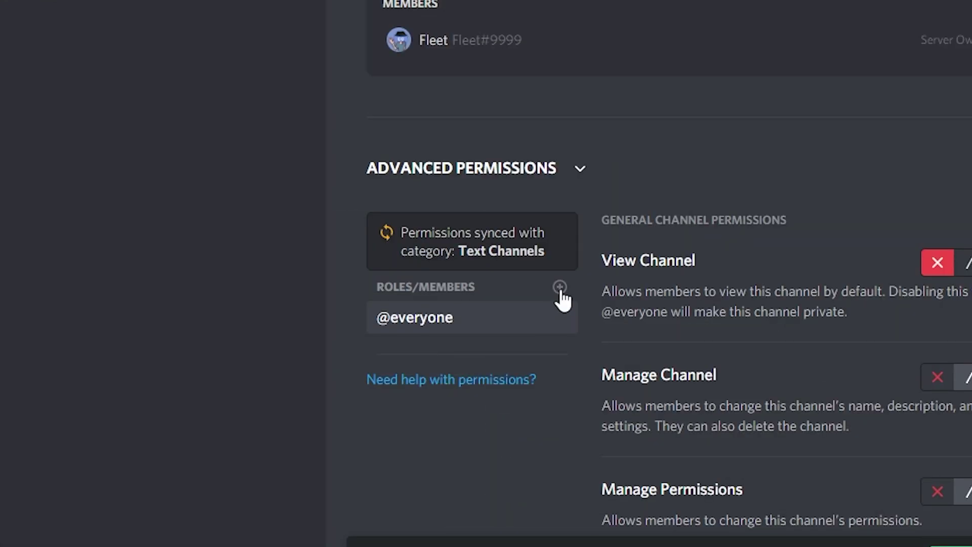
Add the members role to #general with View Channel allowed, then close settings.
left_click(560, 288)
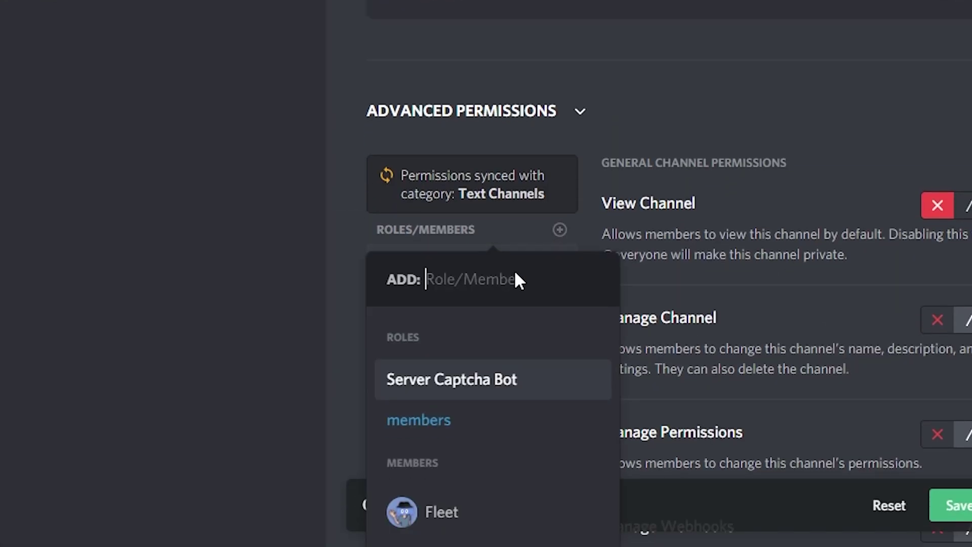
left_click(443, 438)
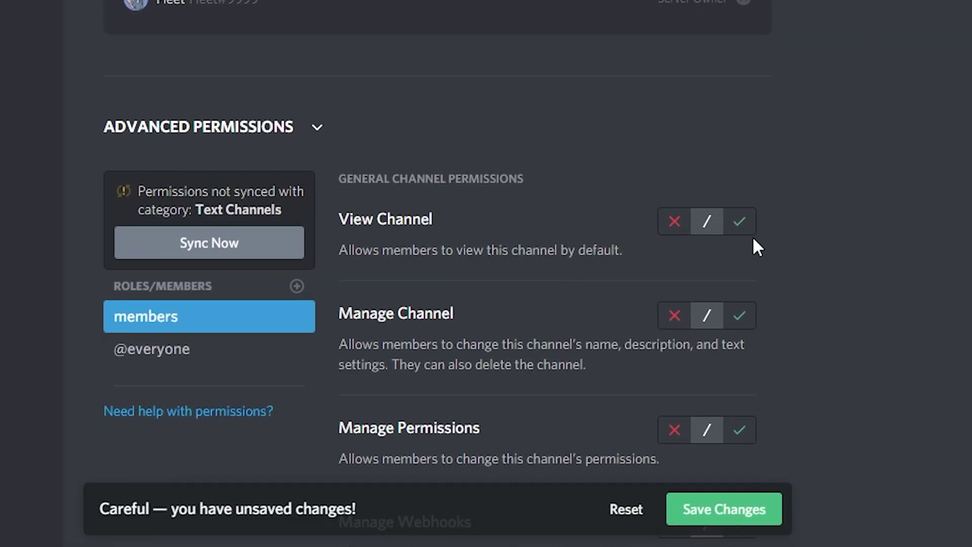
left_click(739, 222)
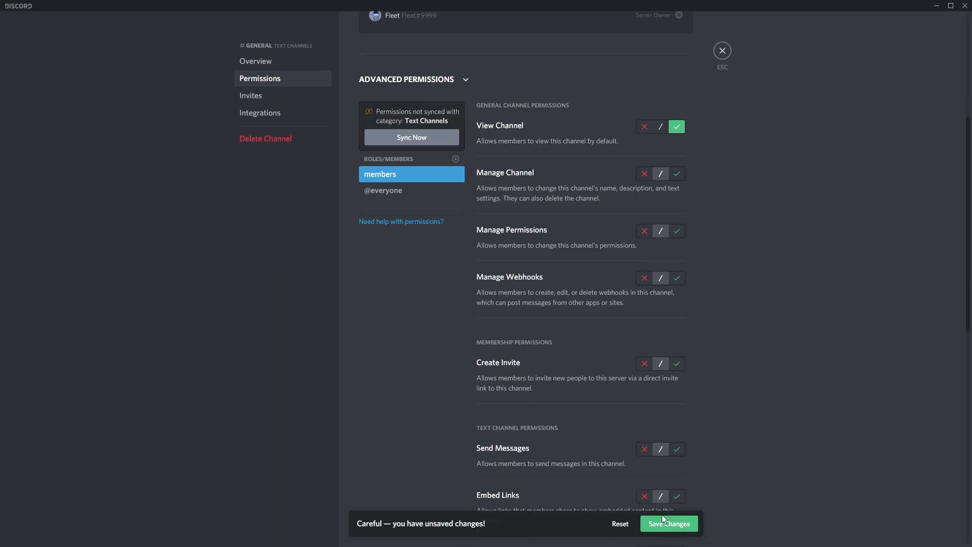
left_click(716, 59)
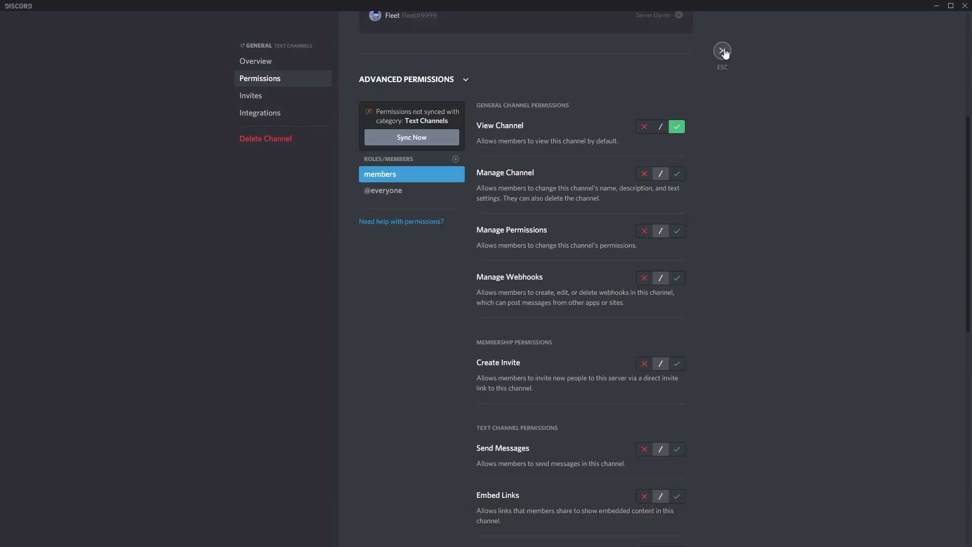
left_click(724, 51)
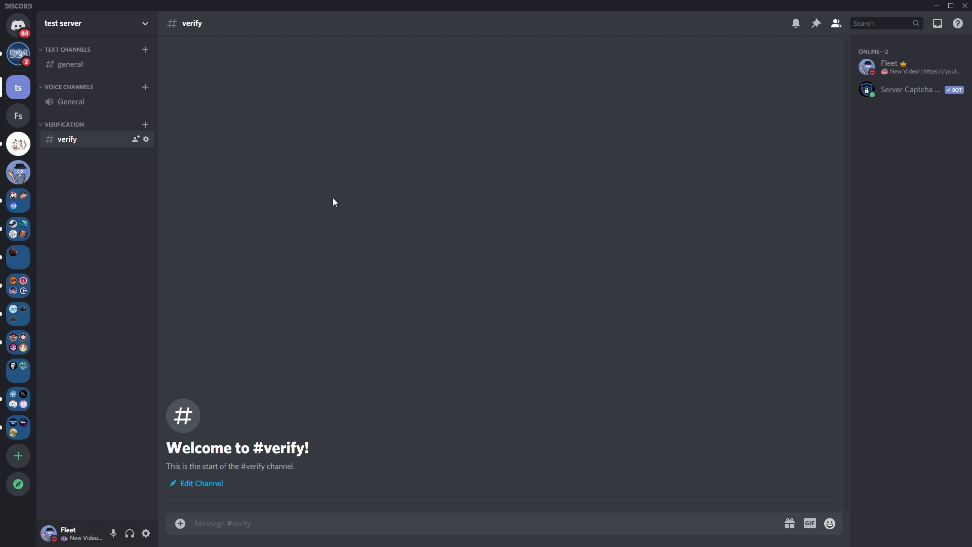
Add the Server Captcha Bot role to #verify's permissions with View Channel allowed.
right_click(65, 140)
left_click(108, 219)
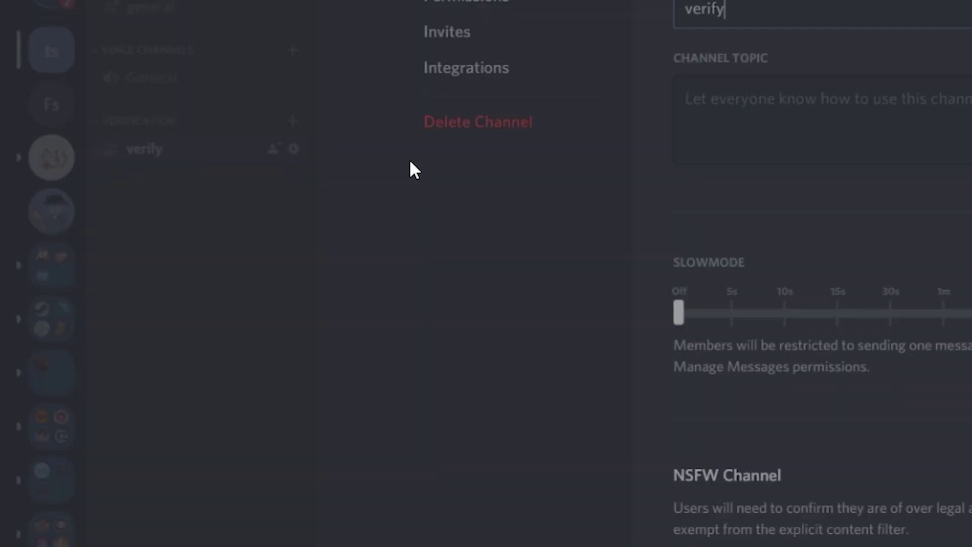
left_click(469, 1)
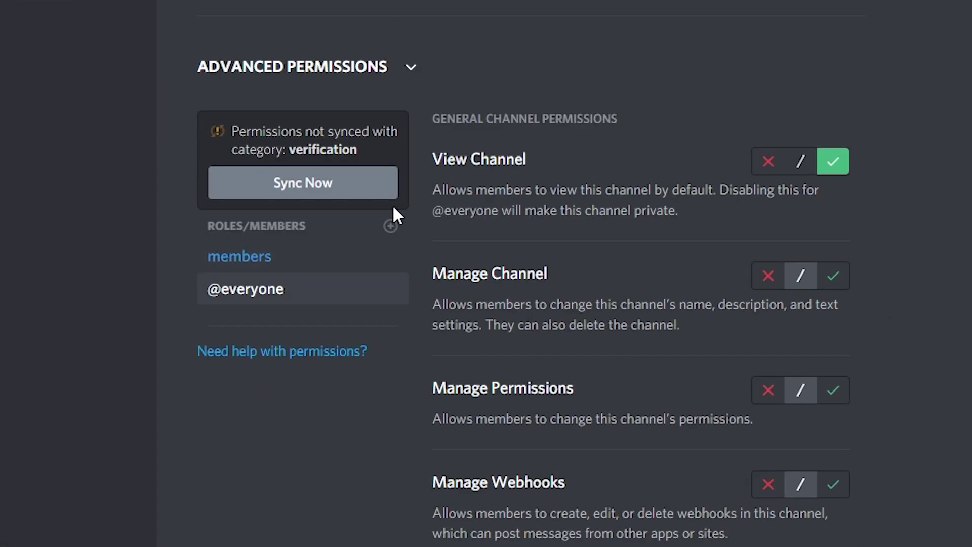
left_click(390, 226)
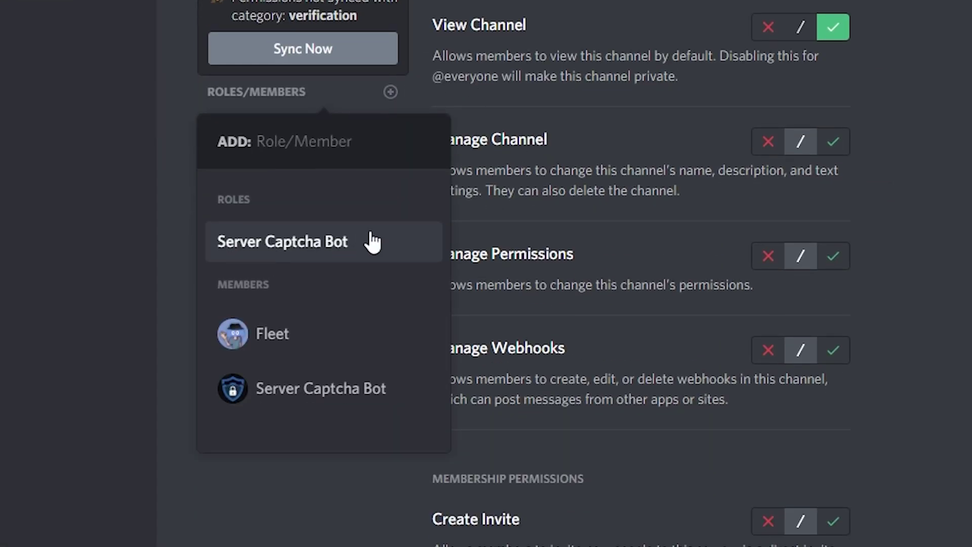
left_click(372, 251)
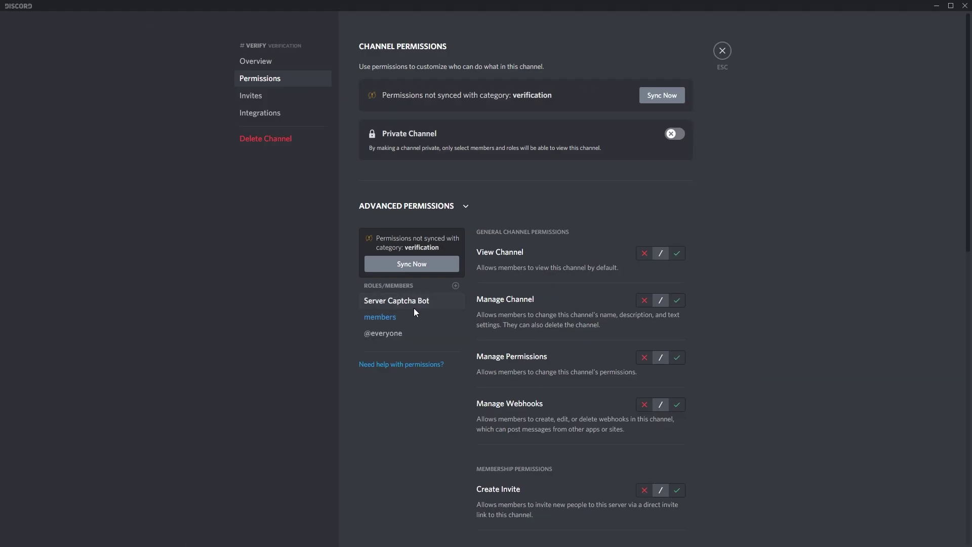
left_click(677, 253)
scroll(661, 290, "down", 8)
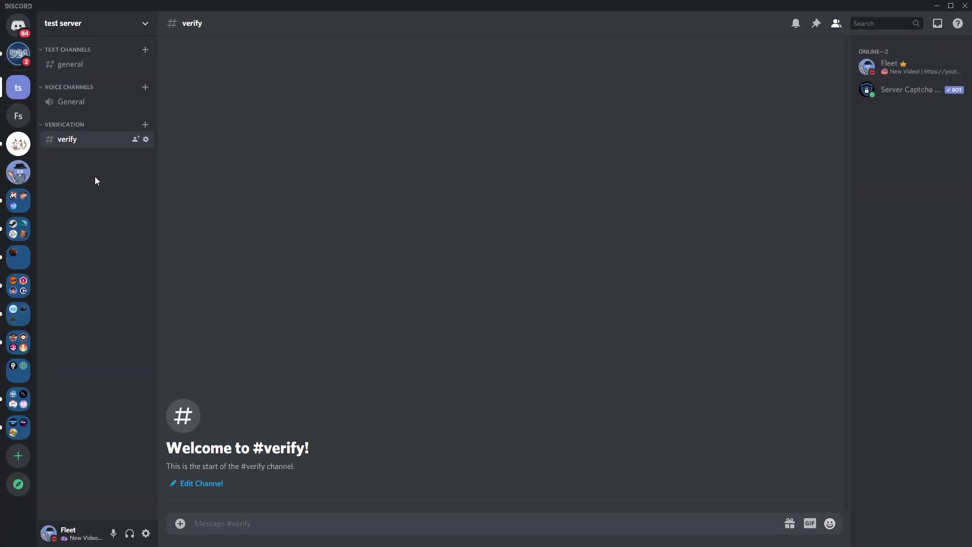
Create a text channel named 'server-log' and move it below #verify.
right_click(111, 180)
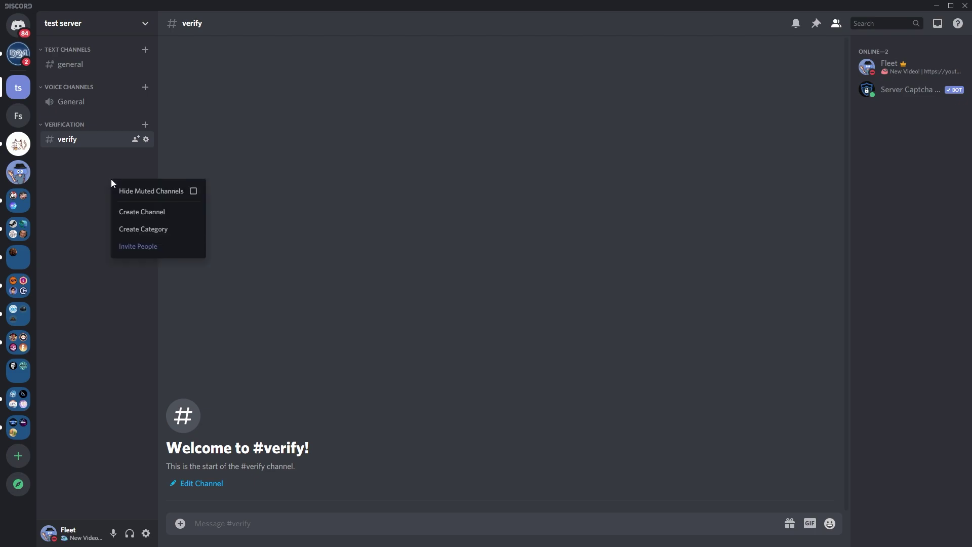
left_click(152, 207)
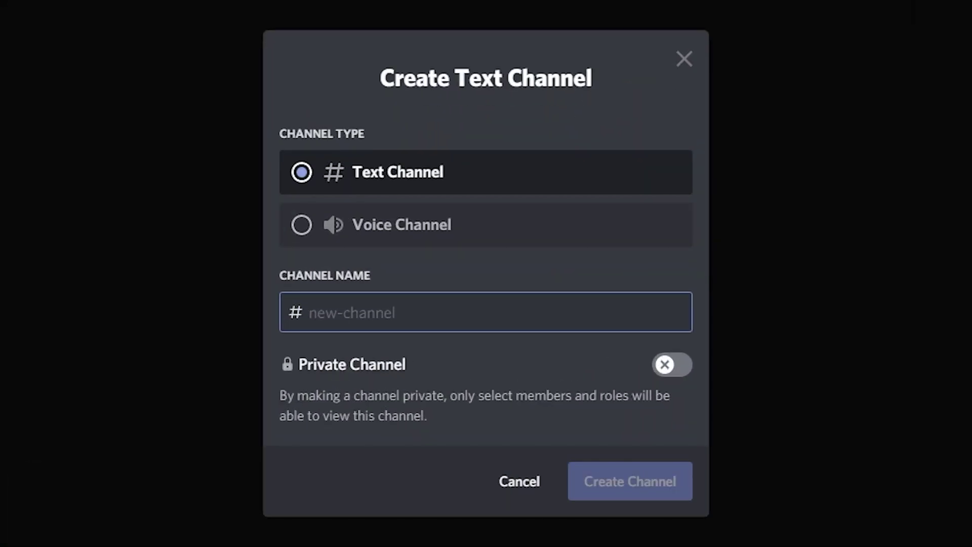
type("server-log")
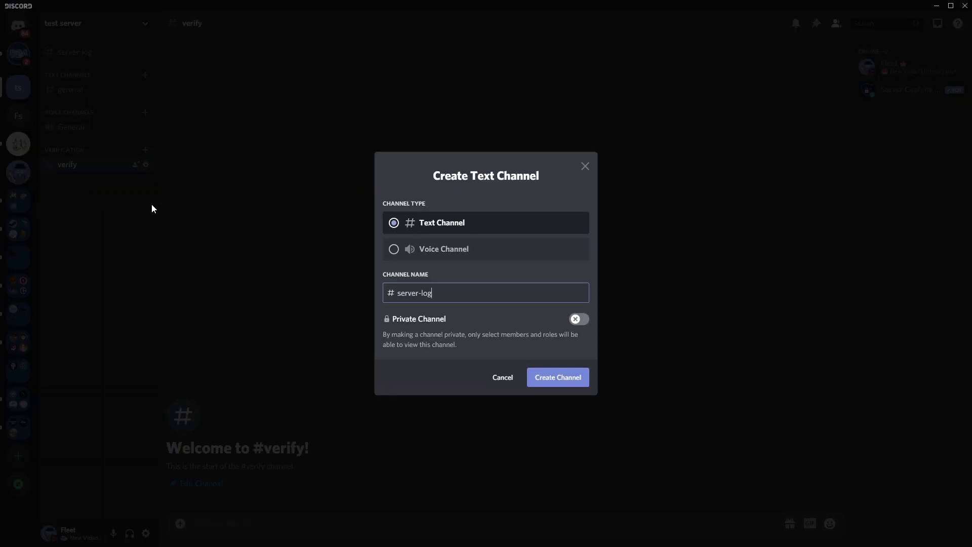
key("Return")
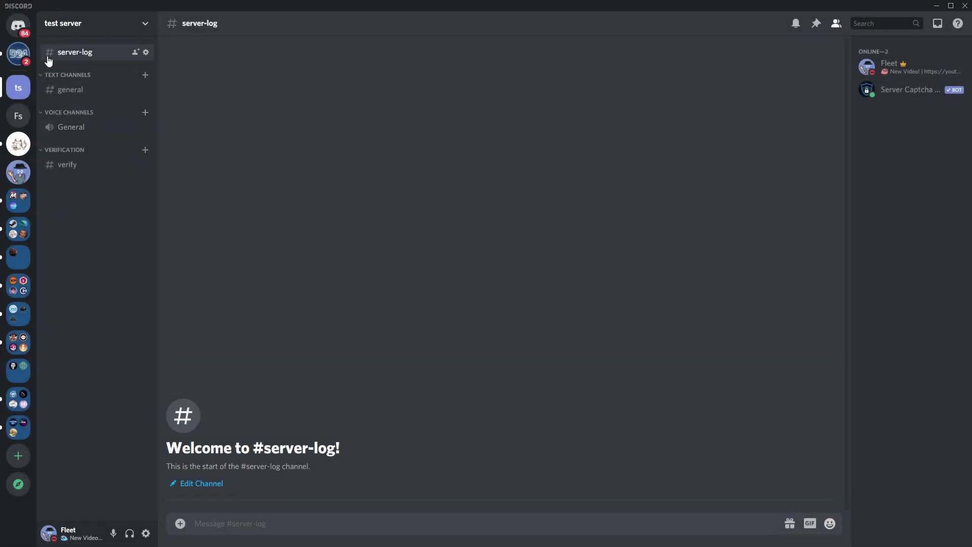
left_click_drag(71, 53, 77, 165)
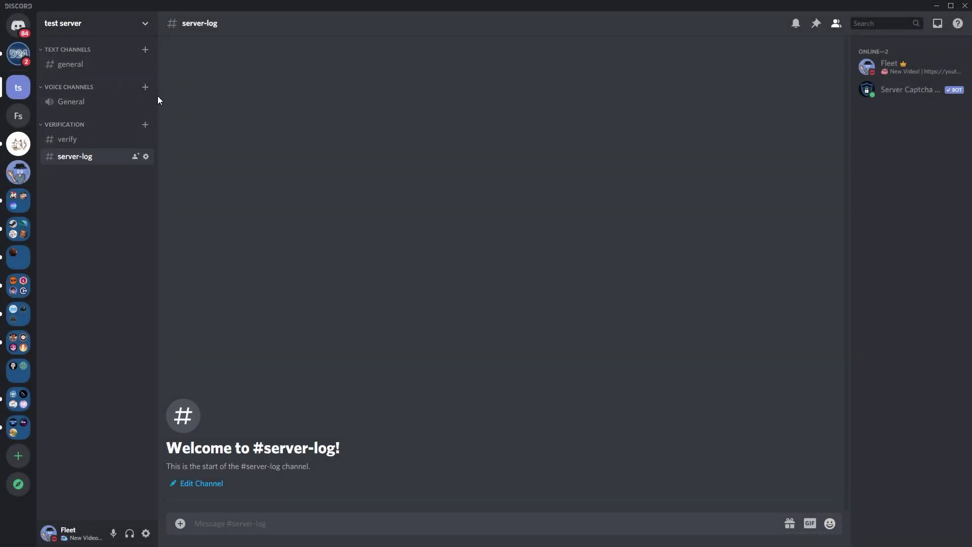
Add the Server Captcha Bot role to #server-log with View Channel allowed, save and close.
right_click(81, 161)
left_click(130, 230)
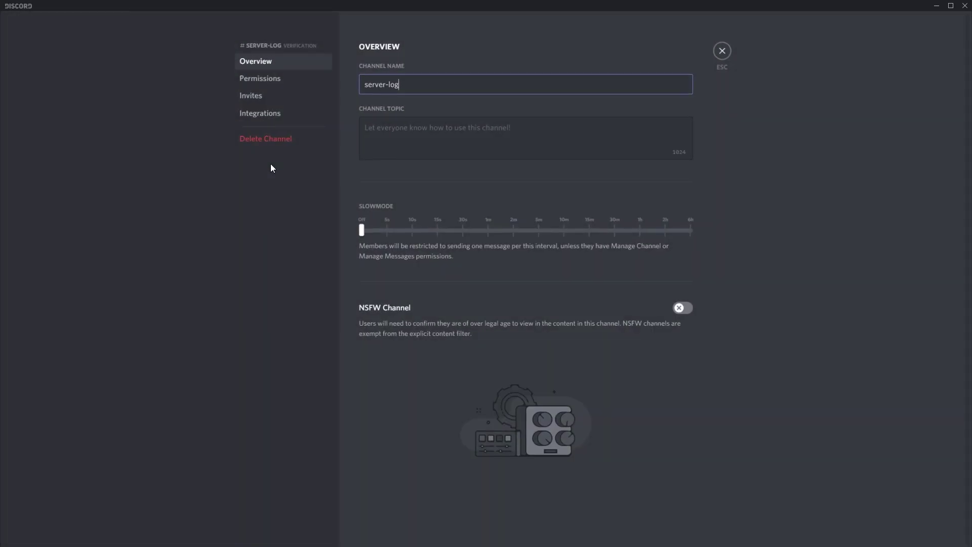
left_click(275, 80)
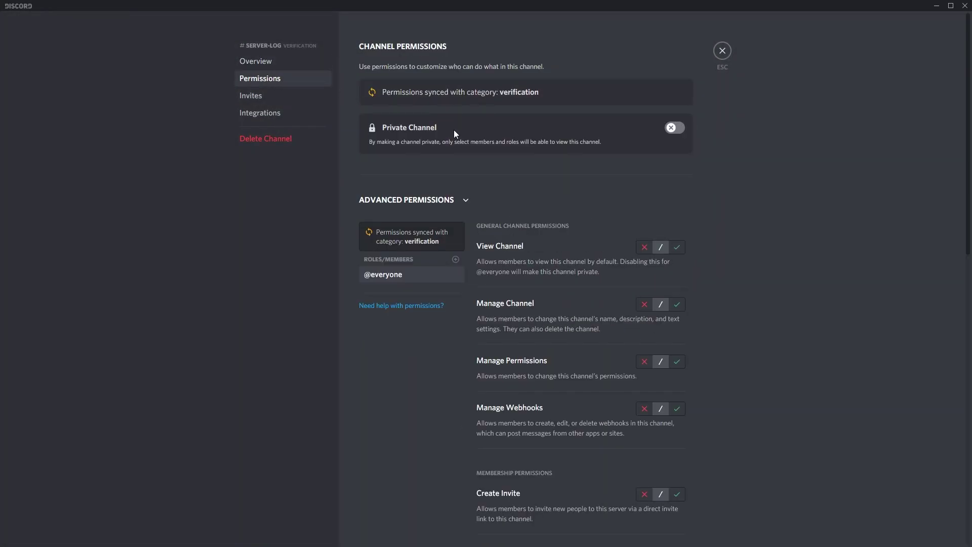
left_click(456, 260)
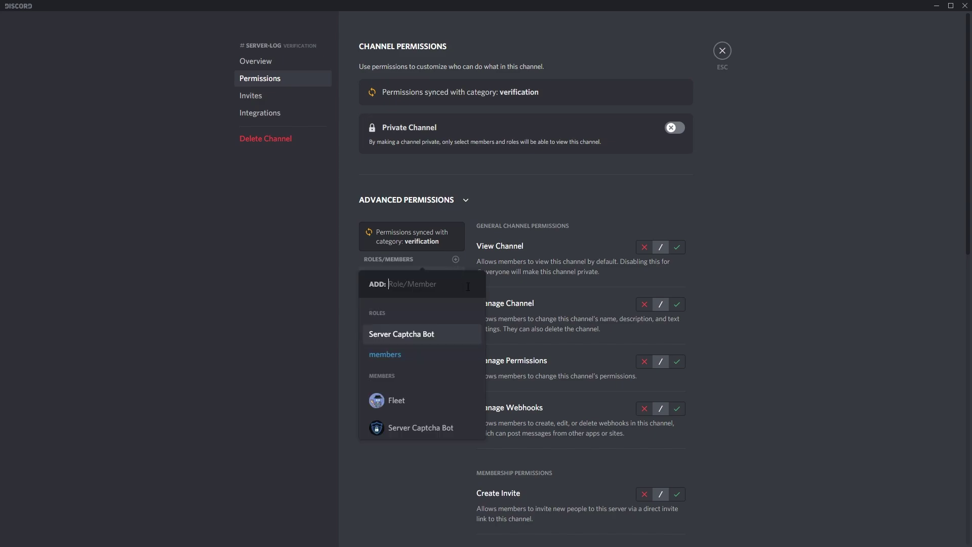
left_click(414, 334)
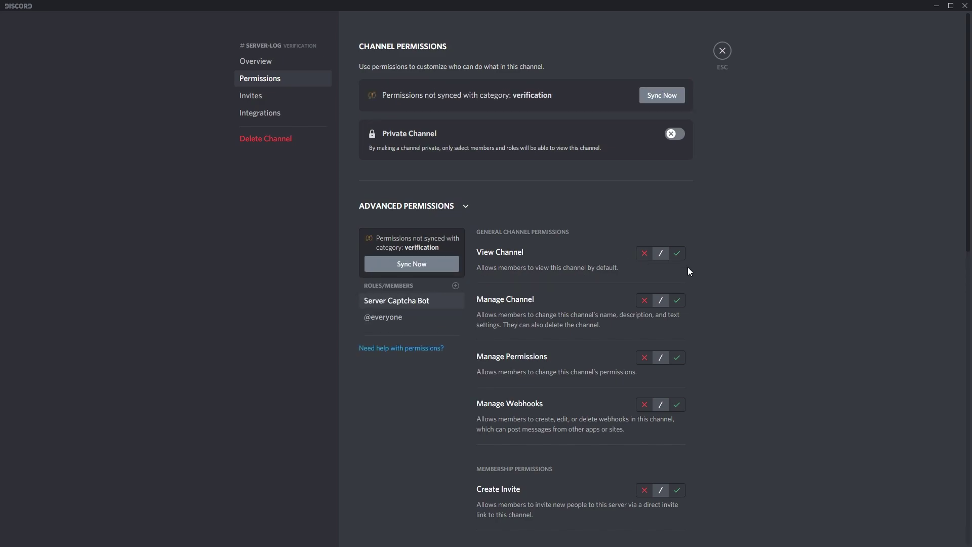
left_click(678, 252)
scroll(653, 284, "down", 6)
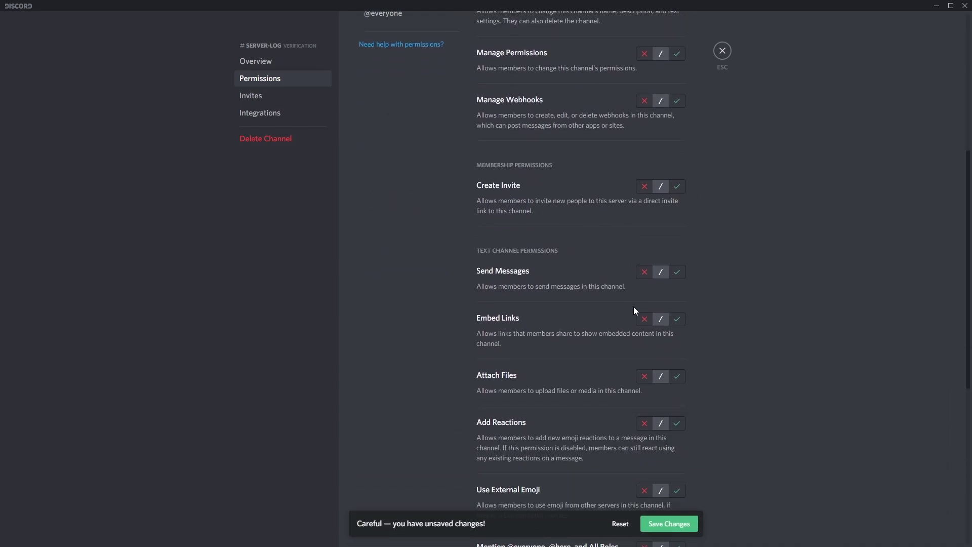
scroll(688, 412, "up", 6)
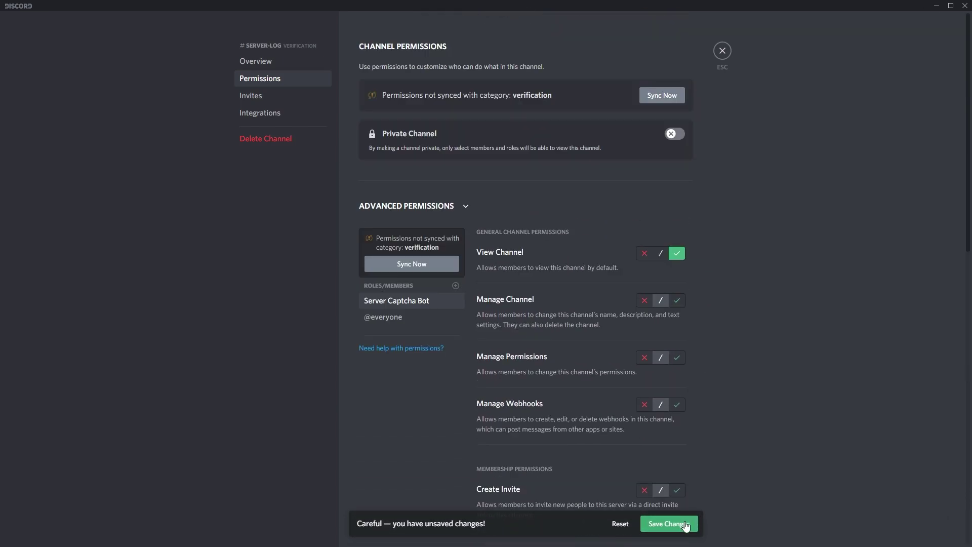
left_click(686, 526)
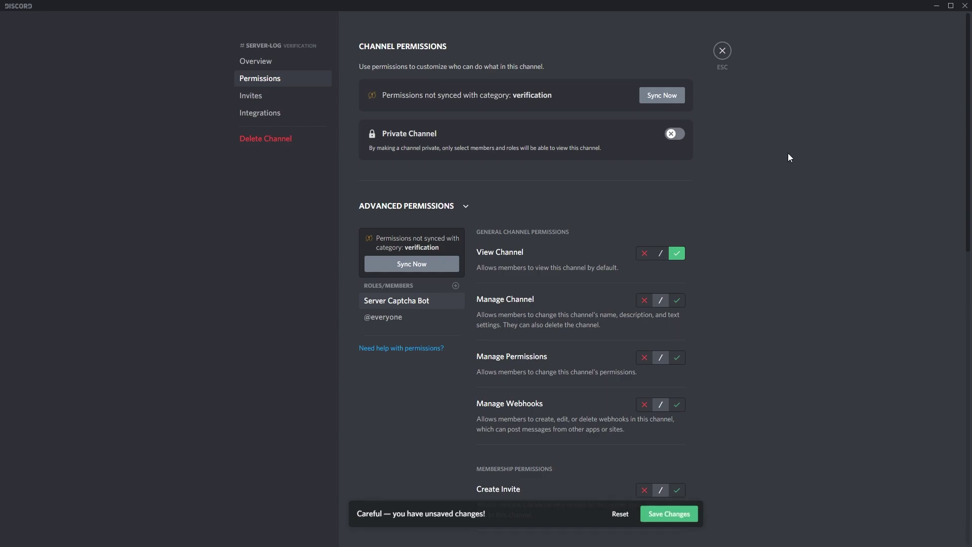
left_click(723, 50)
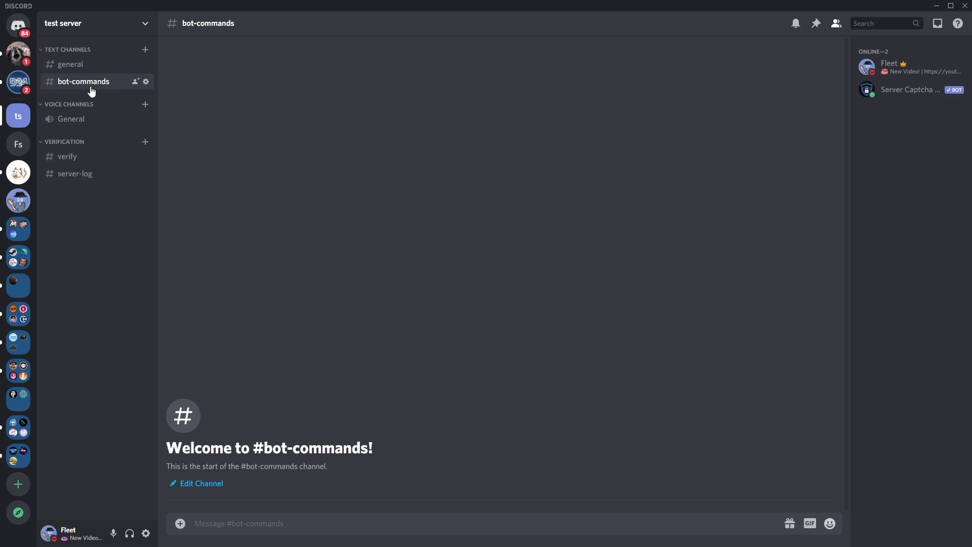
In #bot-commands, send !config, then '!config verificationchannel #verify' to set the verification channel.
left_click(268, 533)
type("!")
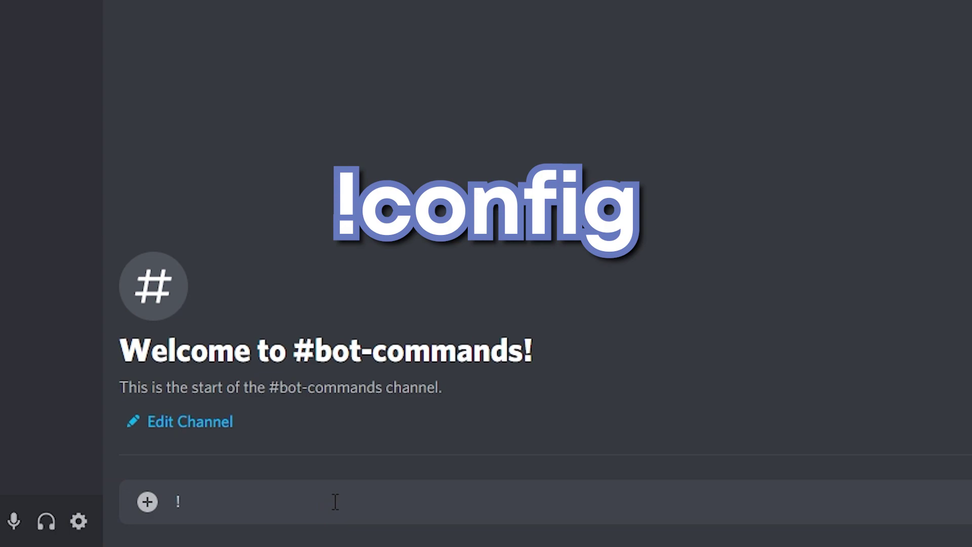
type("confi")
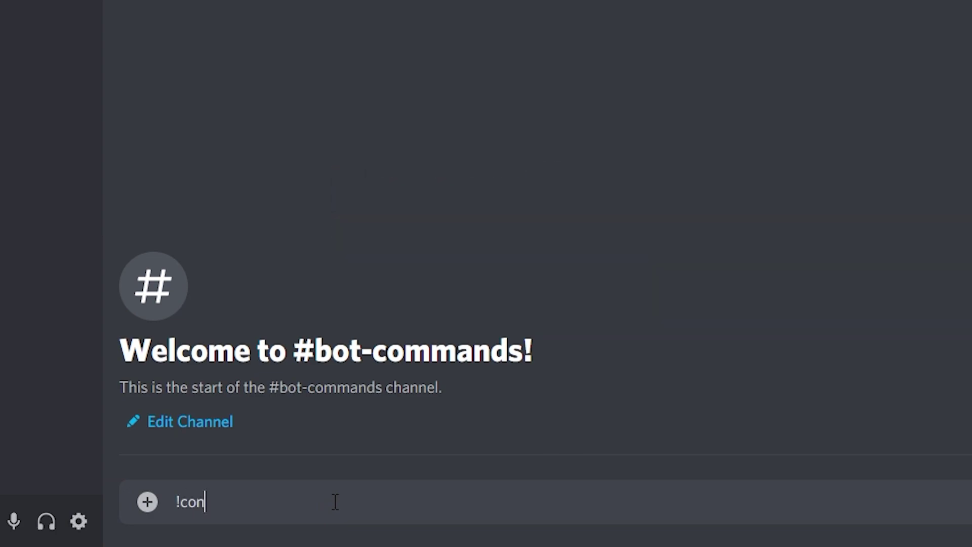
type("g")
key("Return")
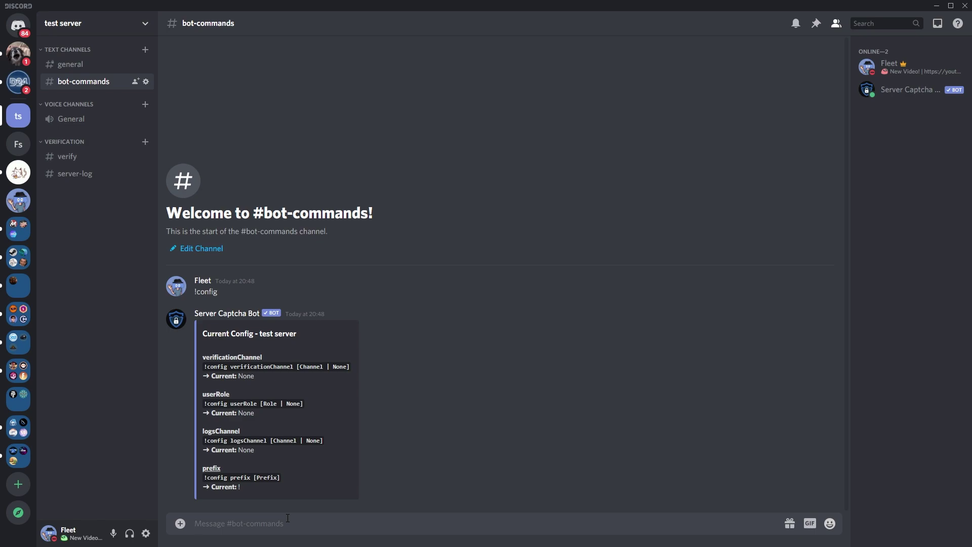
type("!config verificationchannel #verify")
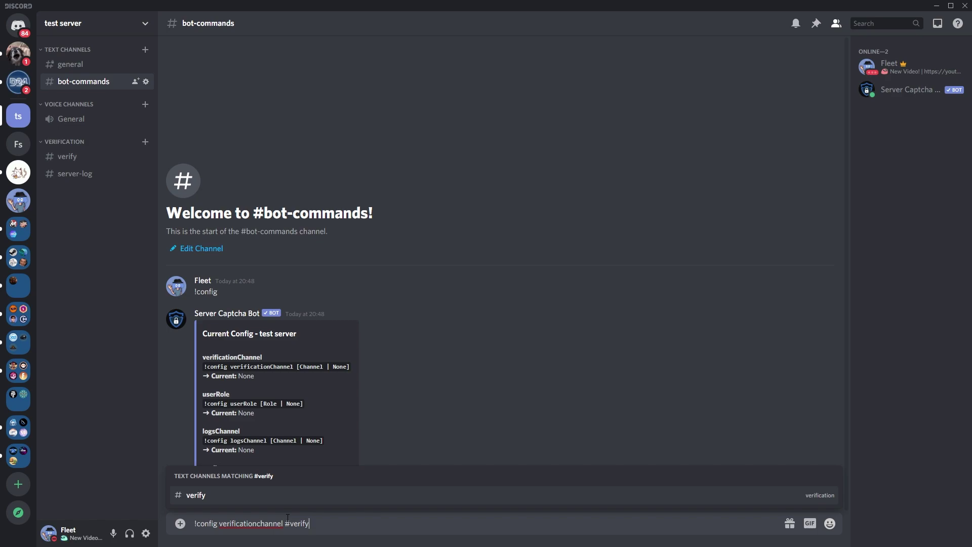
key("Return")
key("Return")
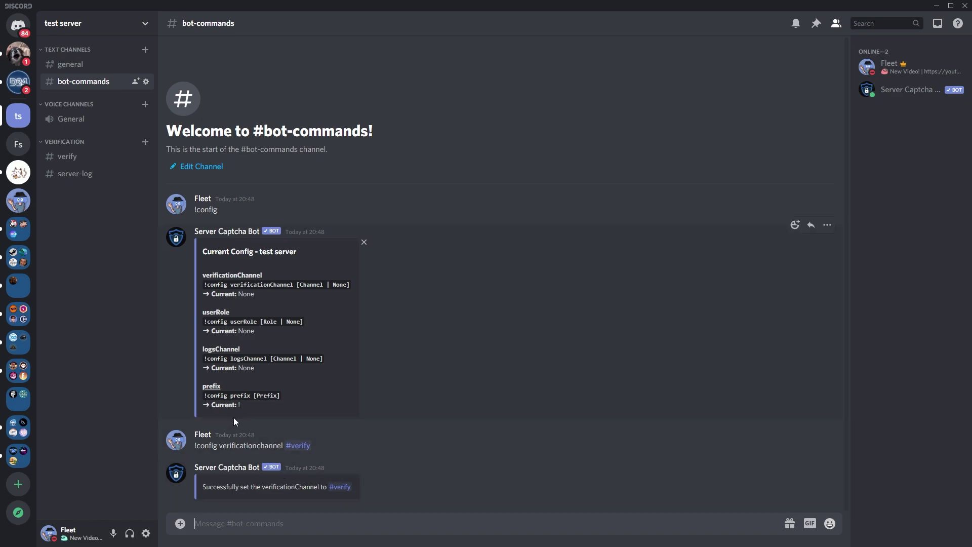
type("!")
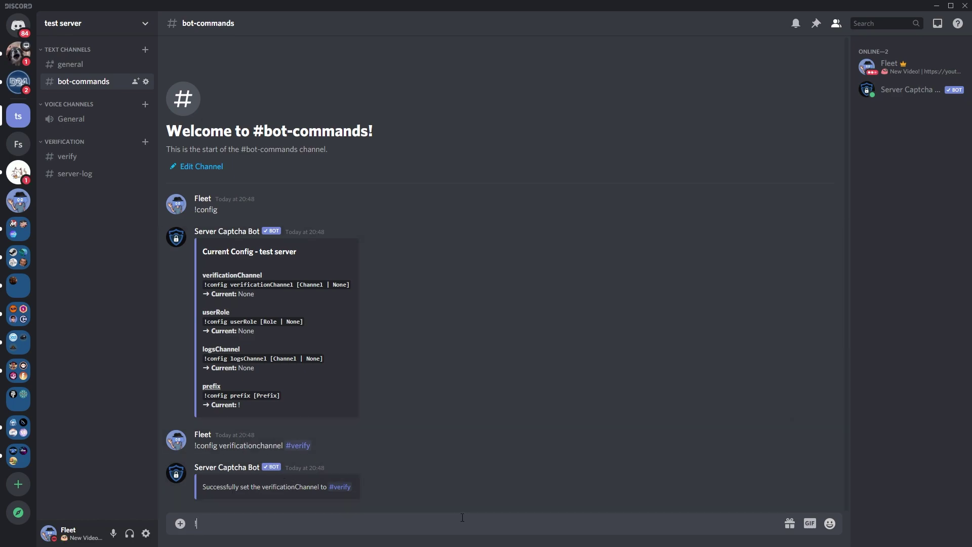
type("config userRole @")
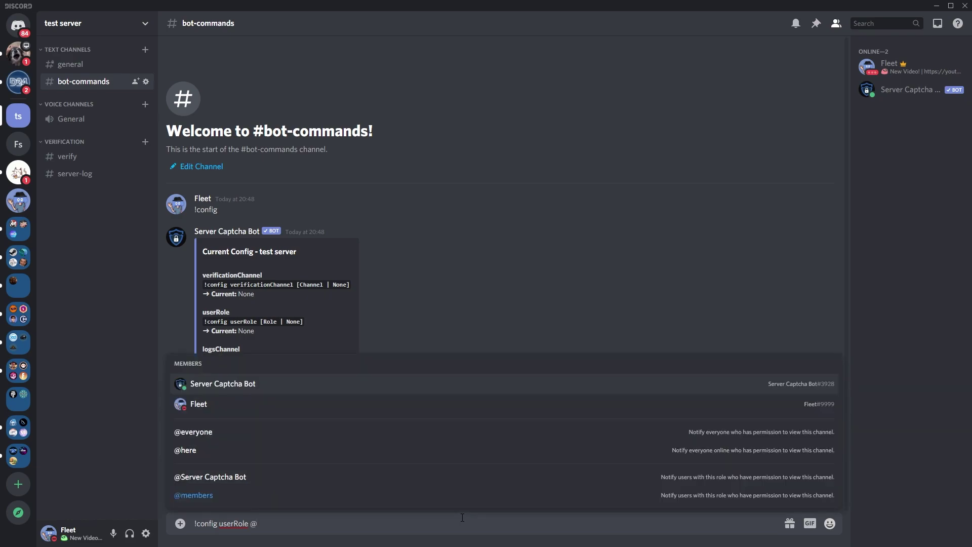
type("mem")
key("Return")
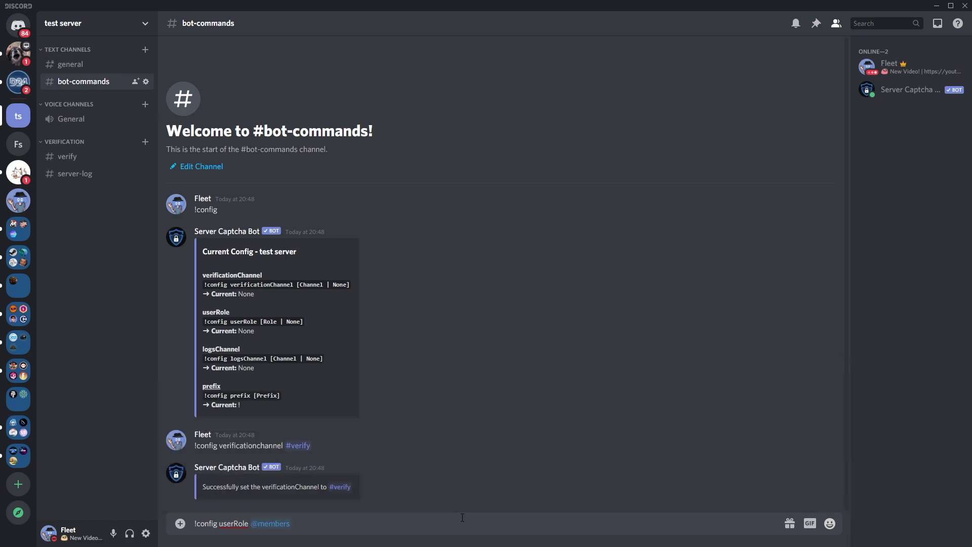
key("Return")
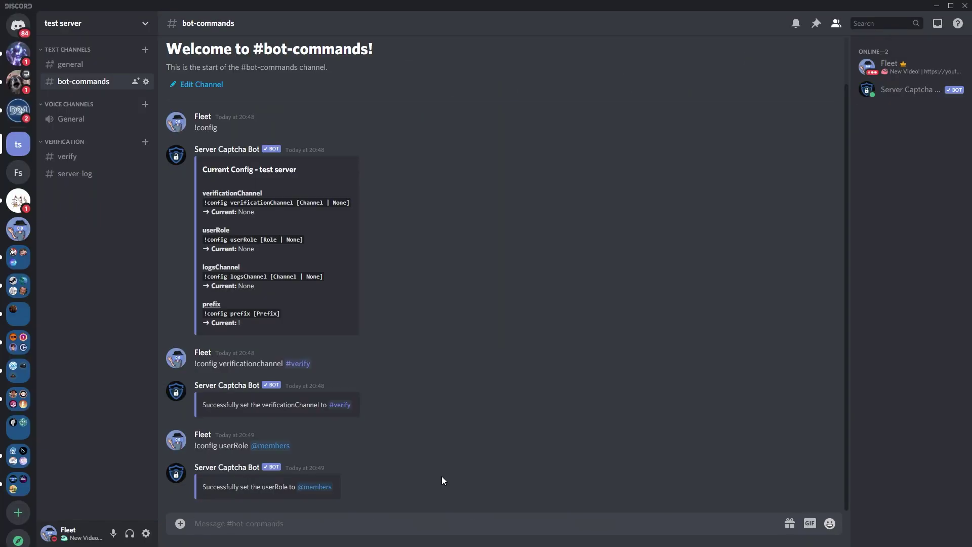
Set the captcha bot's logs channel to #server-log with !config logschannel.
type("!config logschannel #ser")
key("Tab")
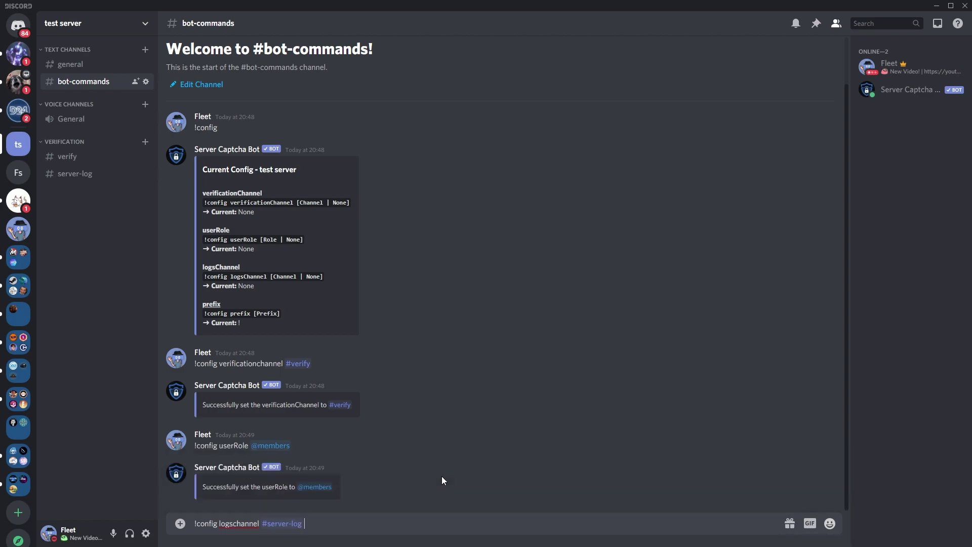
key("Return")
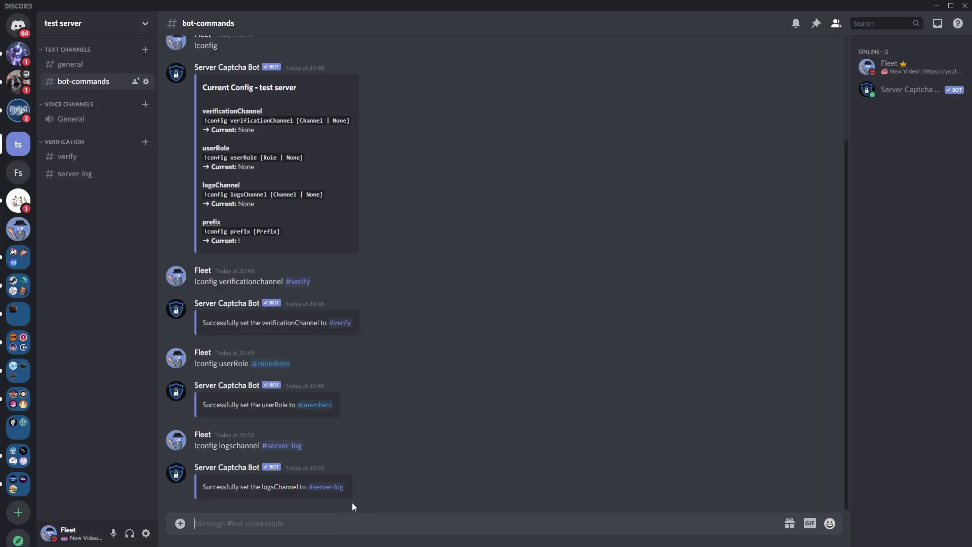
Answer the captcha bot's DM with code DR FUS and confirm the account now has the members role.
type("!conf")
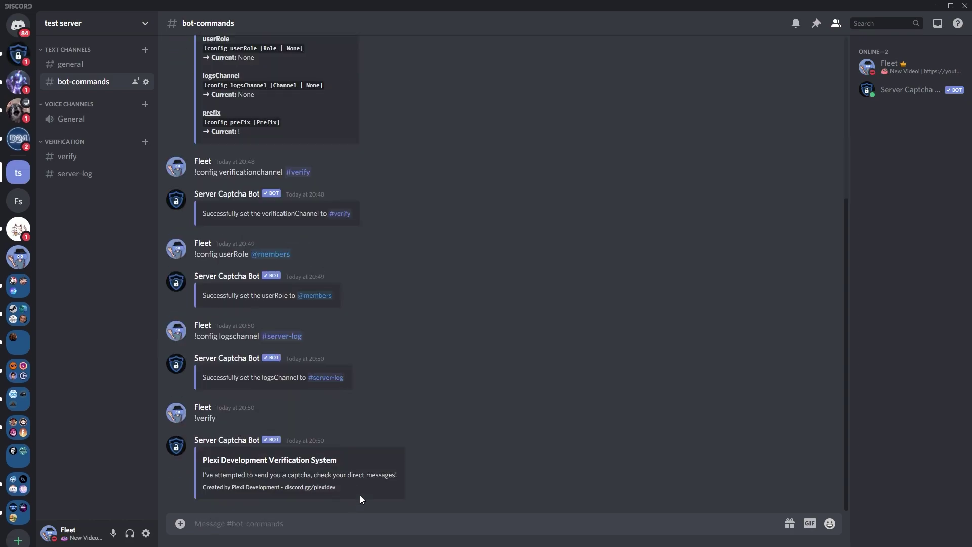
left_click(19, 54)
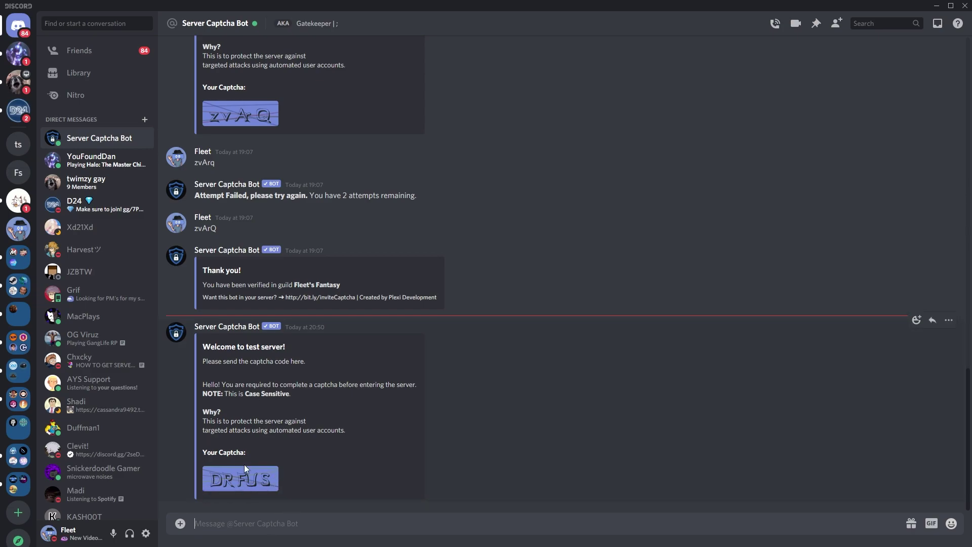
type("DR FUS")
key("Return")
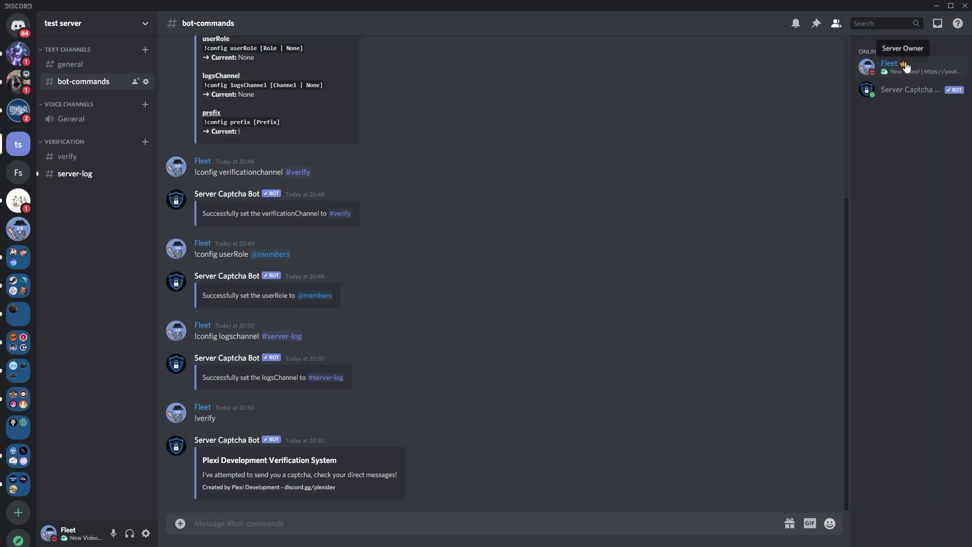
left_click(906, 67)
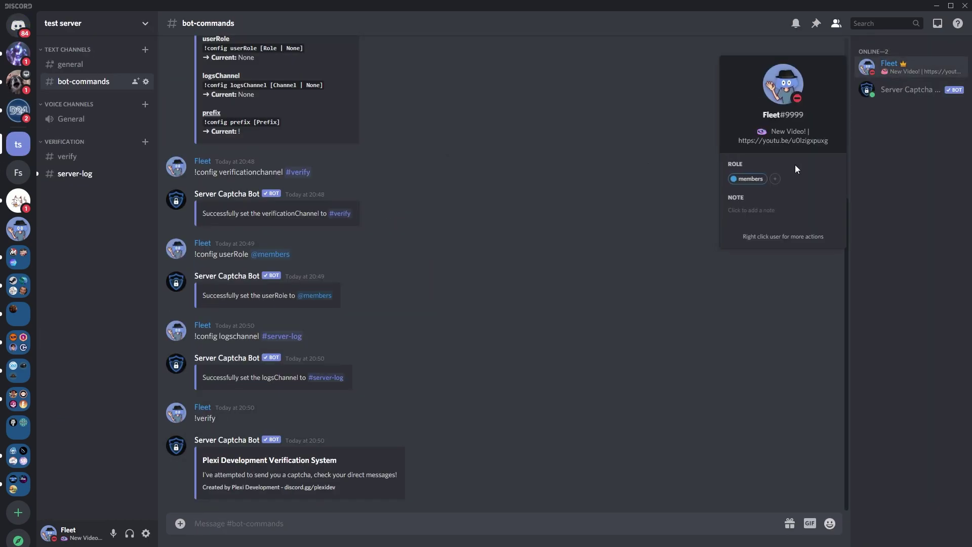